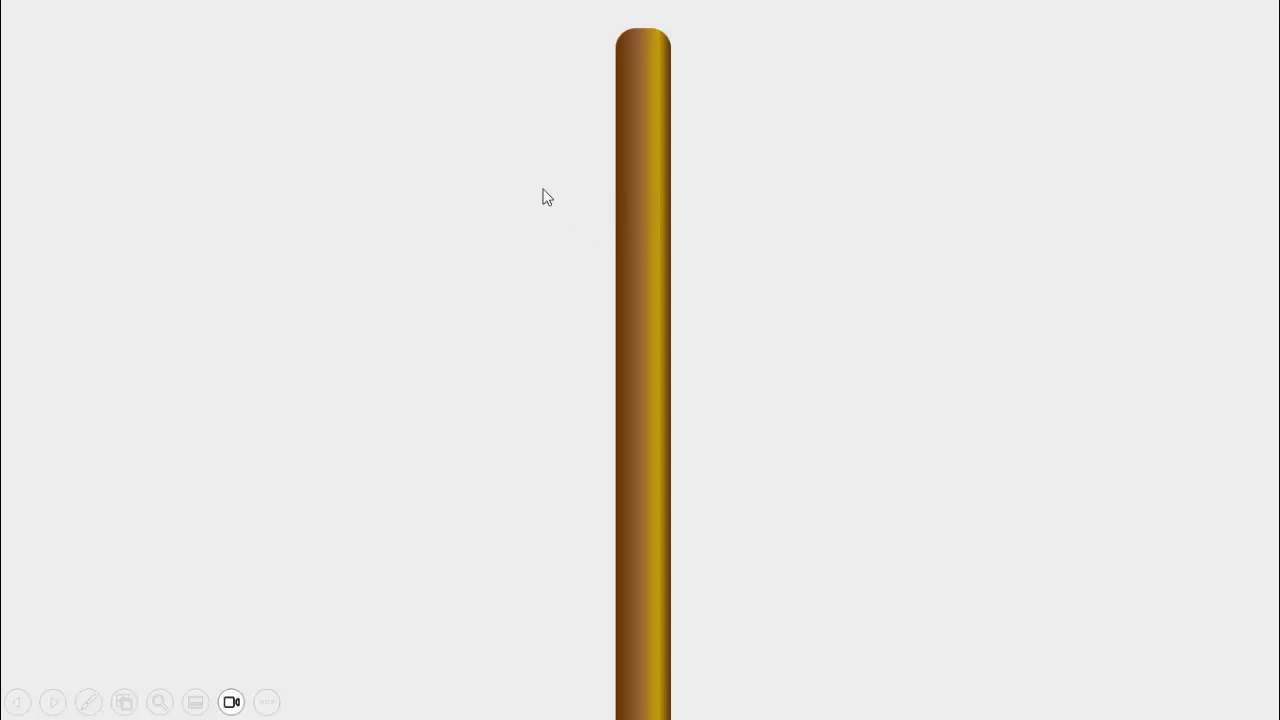
# Play the slide show through the six animated signpost panels and the following slide of numbered cards to review the finished designs
pyautogui.click(1104, 300)
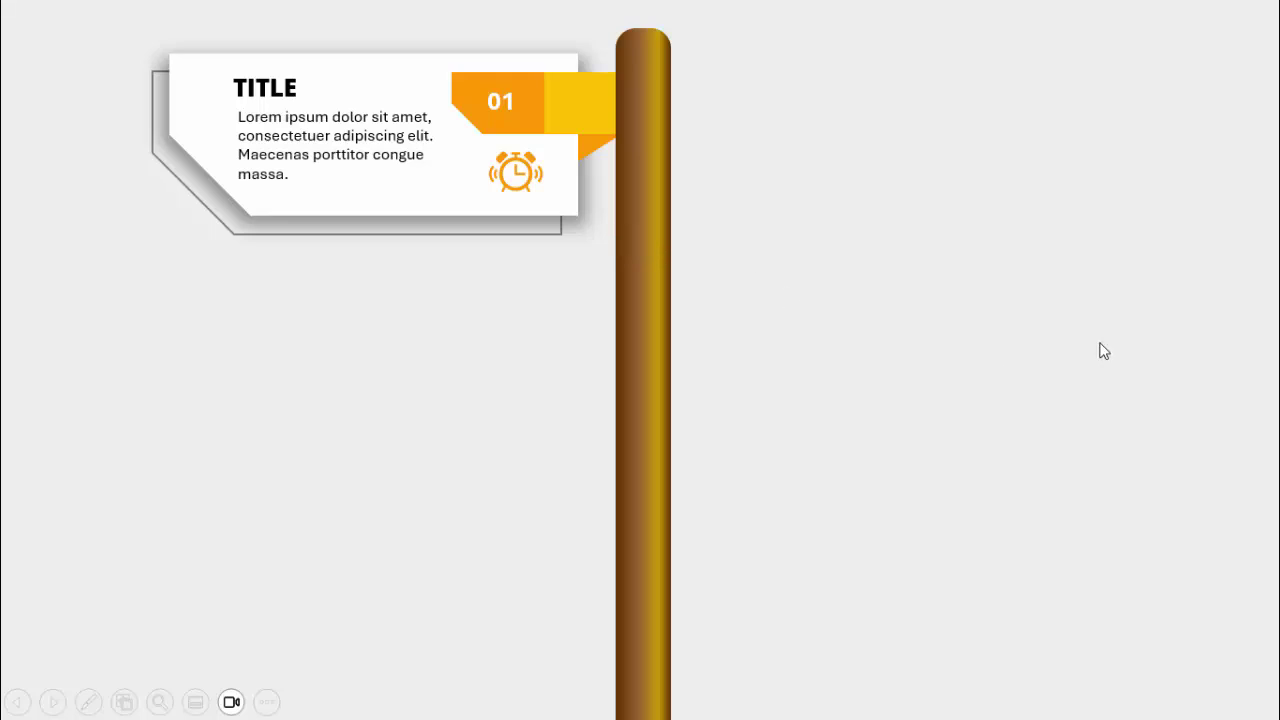
pyautogui.click(1104, 351)
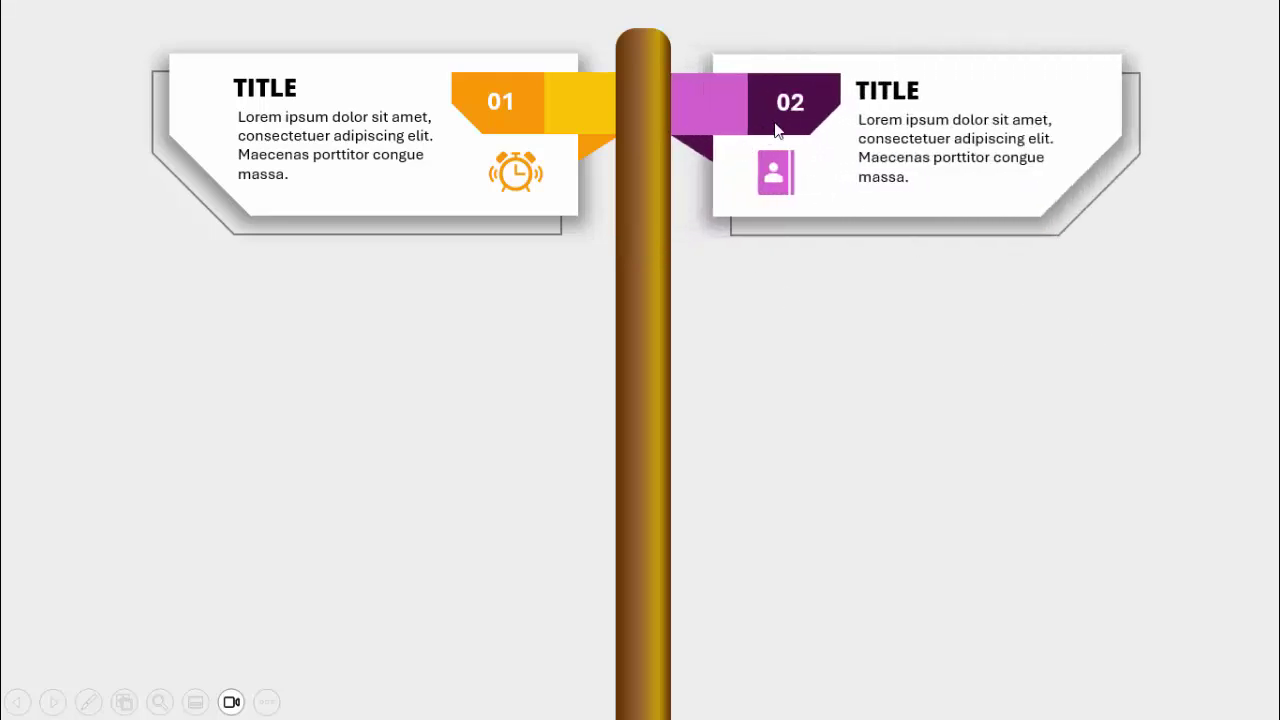
pyautogui.click(970, 280)
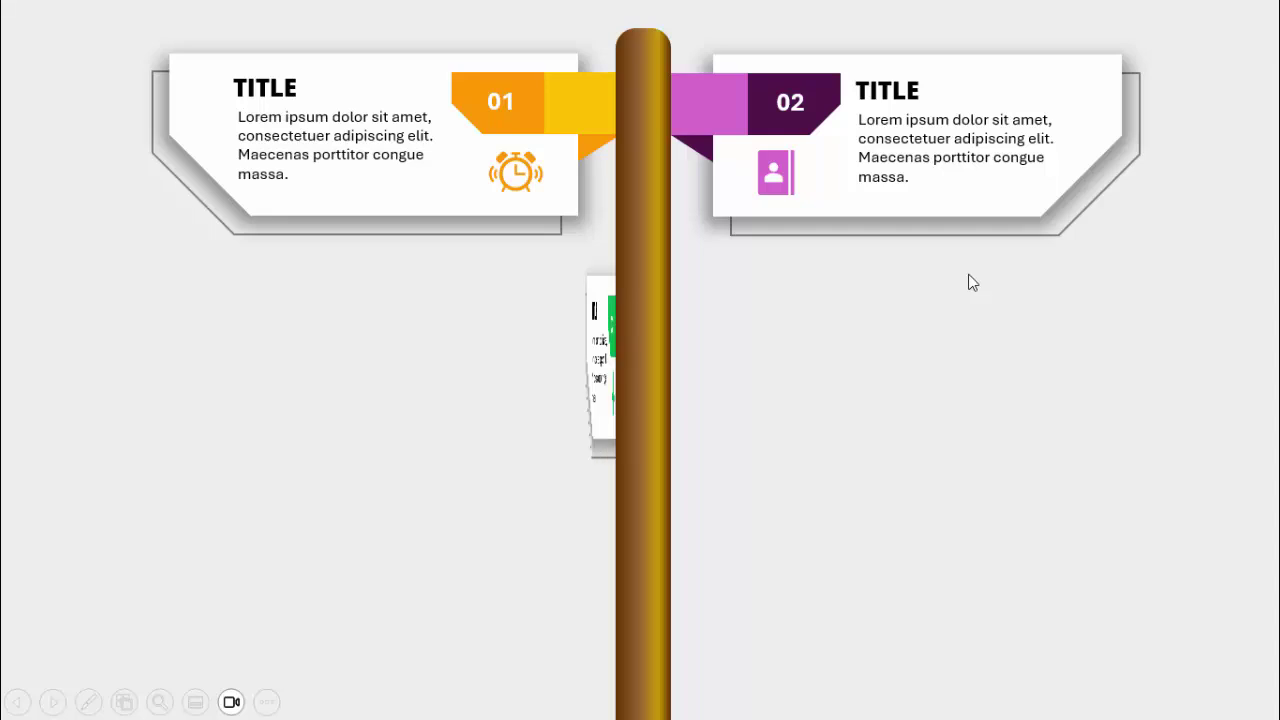
pyautogui.click(970, 283)
pyautogui.click(970, 283)
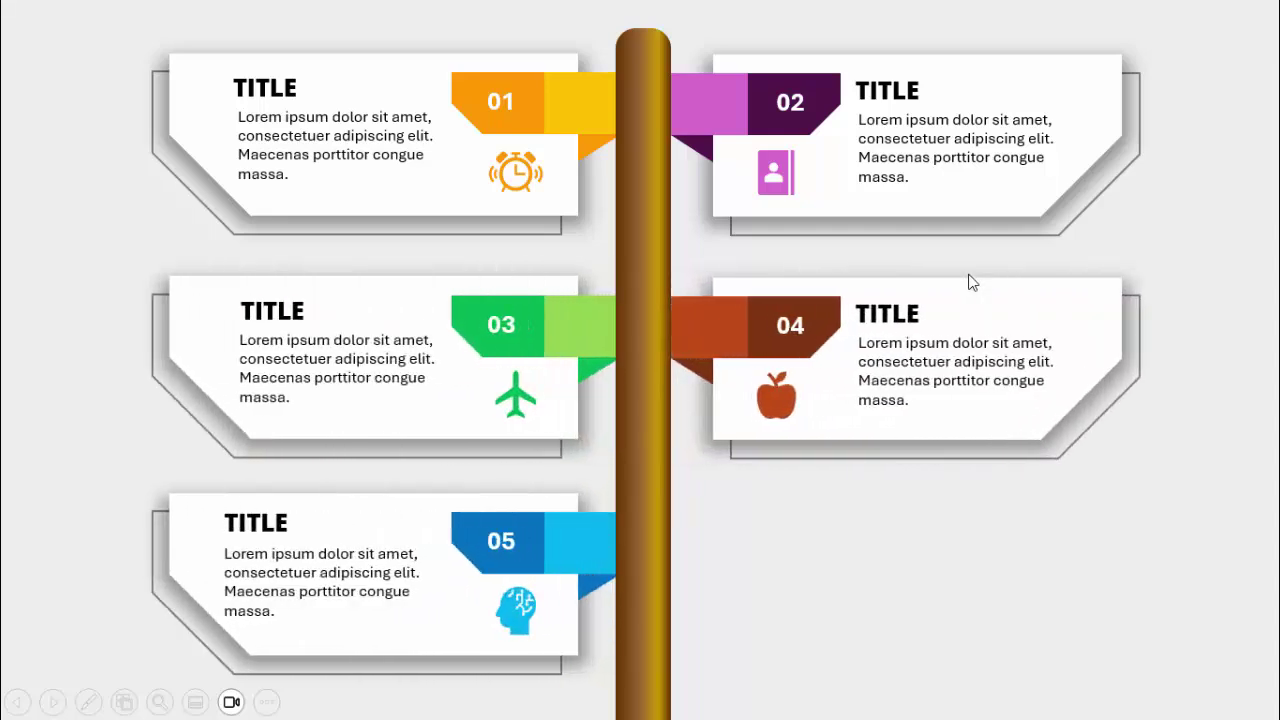
pyautogui.click(970, 283)
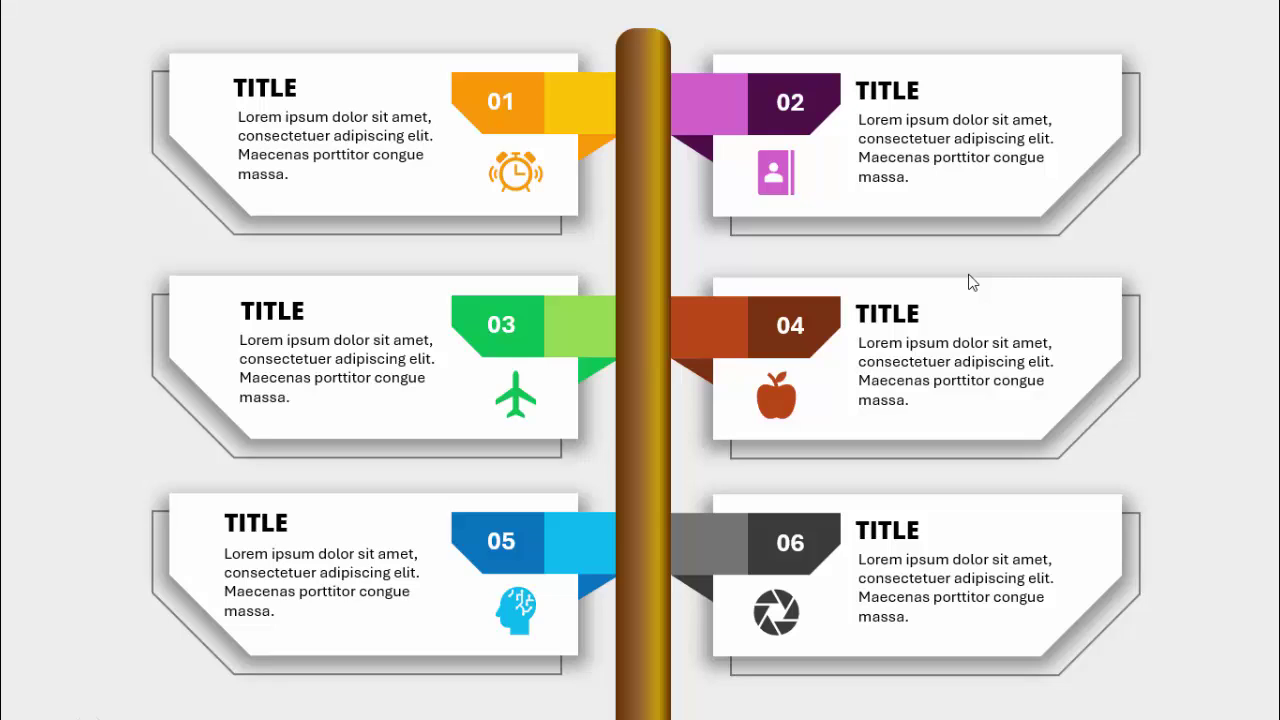
pyautogui.click(970, 283)
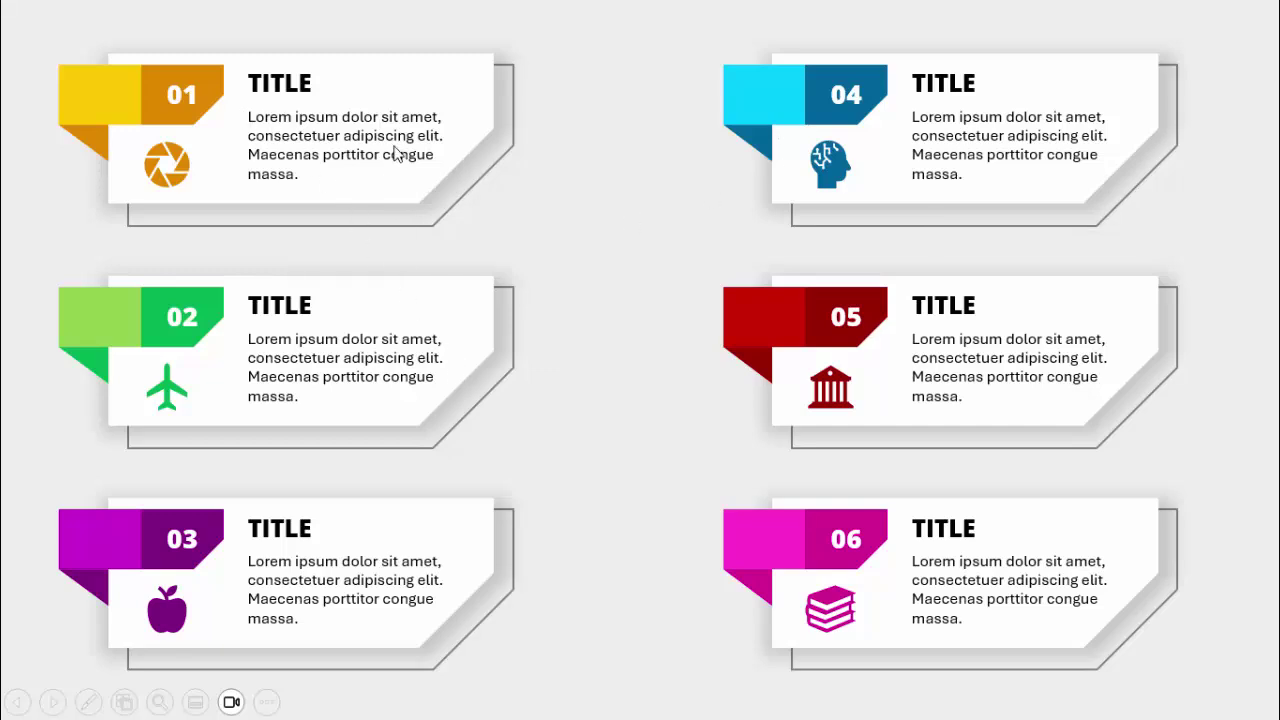
pyautogui.click(630, 432)
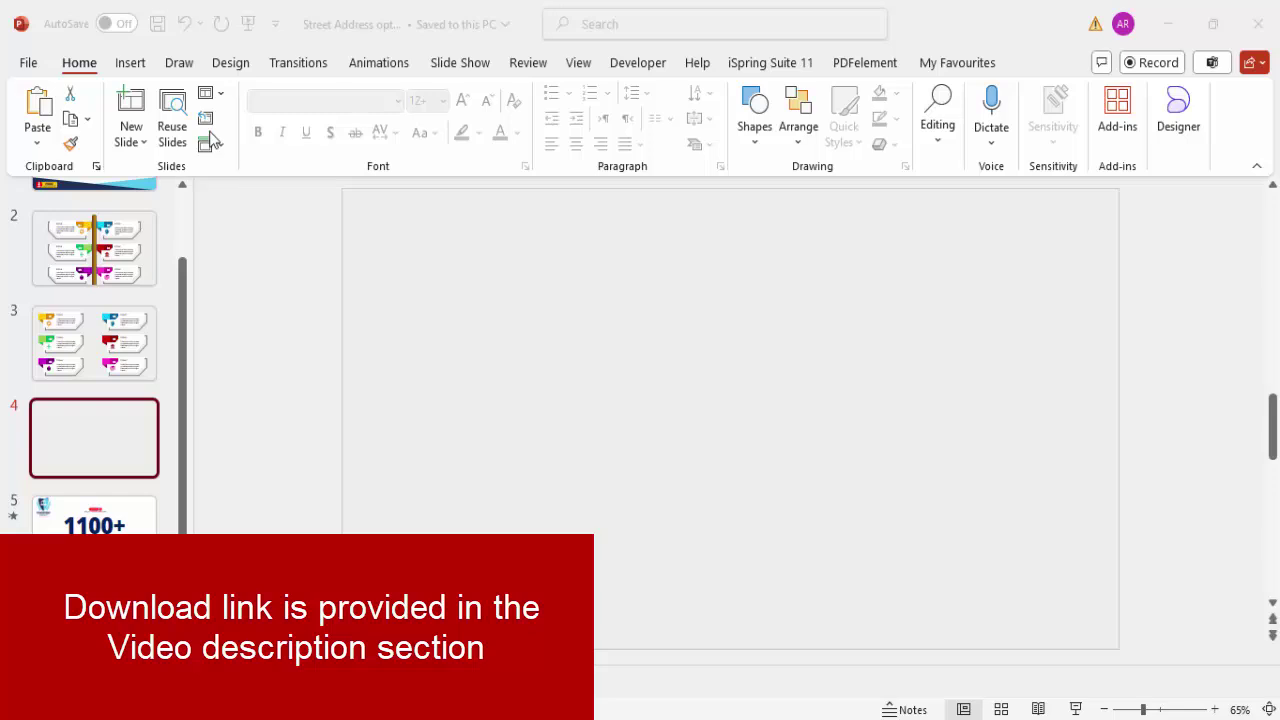
# Draw a rectangle with one snipped and one rounded corner, about 3.86" wide and 1.69" high, on the blank slide 4
pyautogui.click(131, 63)
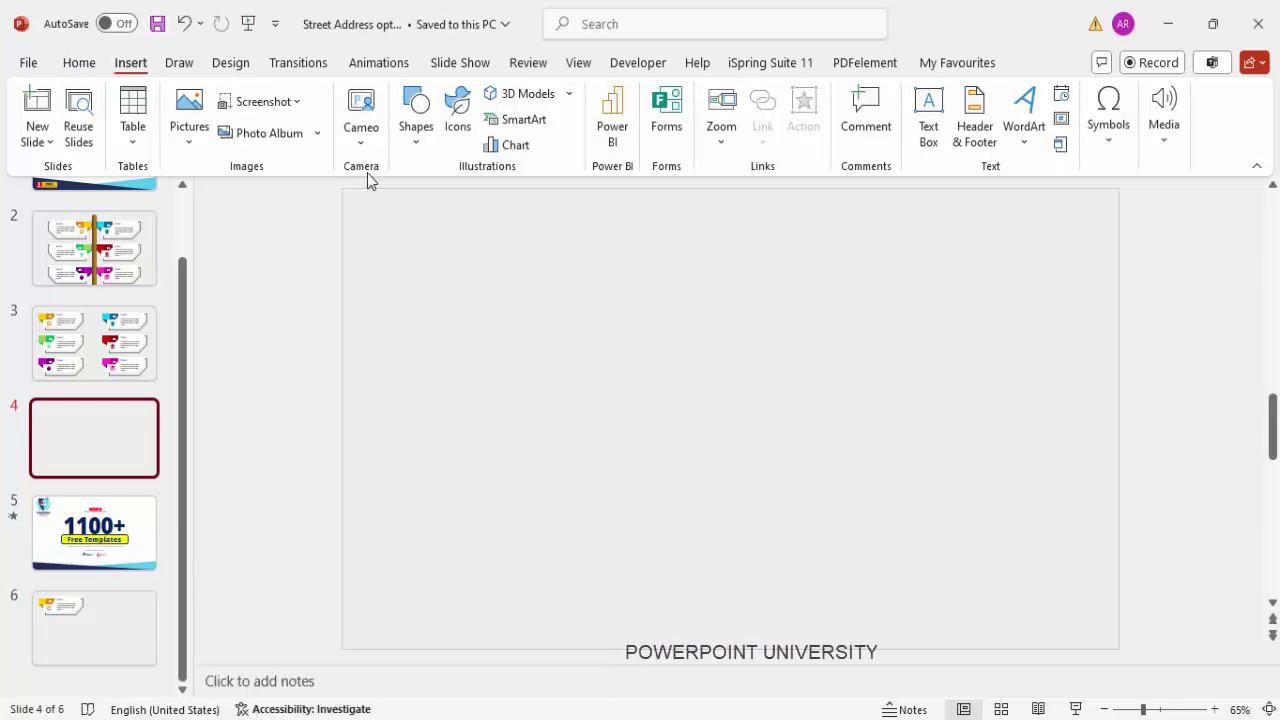
pyautogui.click(418, 145)
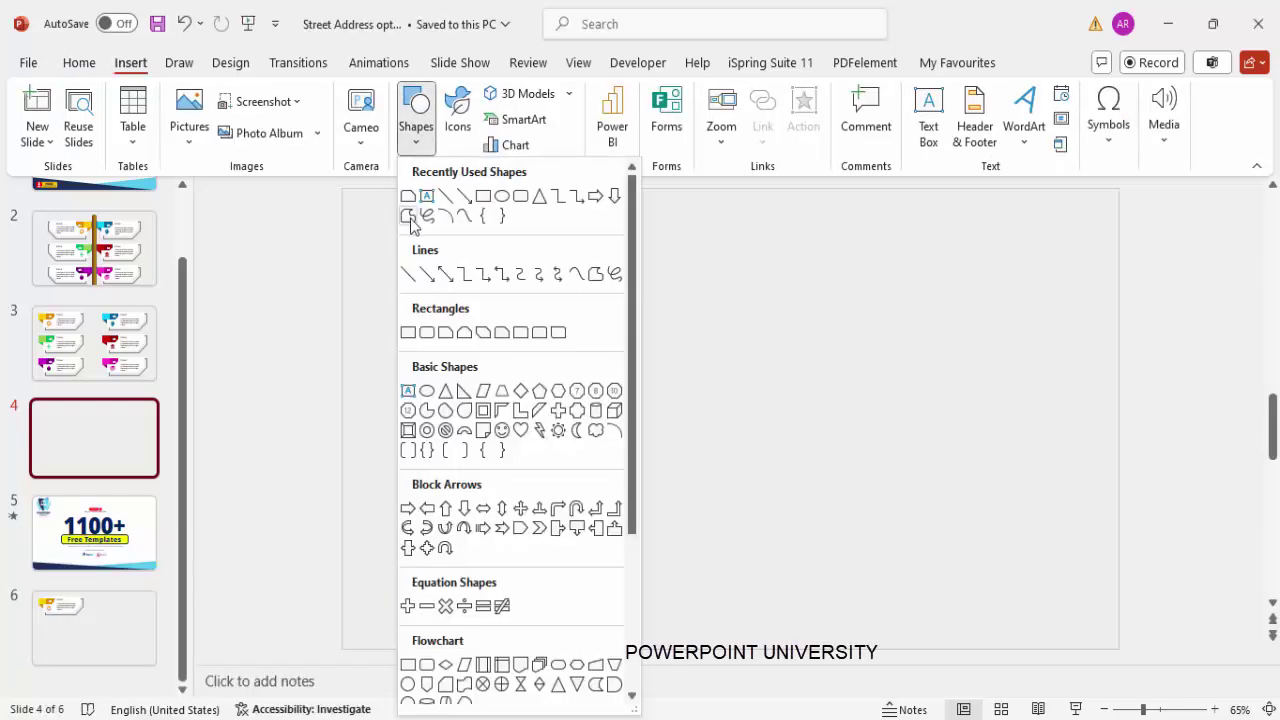
pyautogui.click(506, 343)
pyautogui.moveTo(415, 282); pyautogui.dragTo(640, 386)
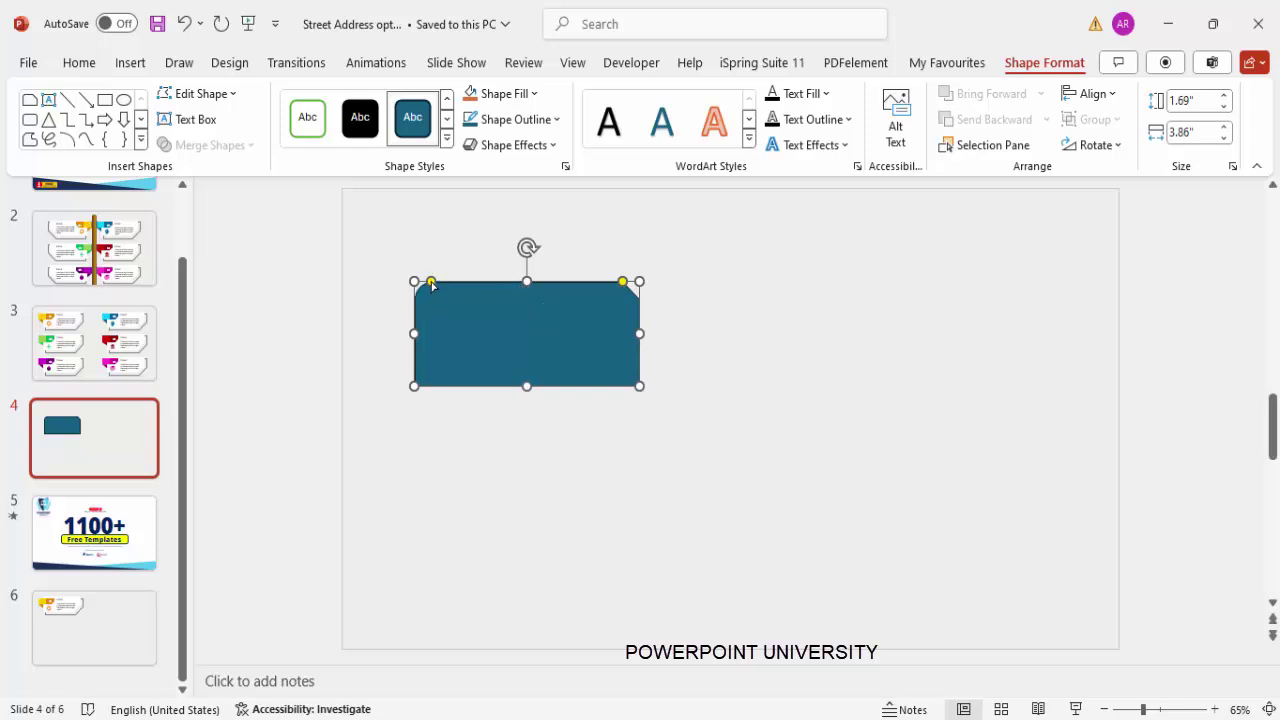
# Square off the shape's rounded corner, enlarge its snipped corner to about half the height, and flip the shape vertically
pyautogui.moveTo(431, 284); pyautogui.dragTo(400, 287)
pyautogui.moveTo(622, 282); pyautogui.dragTo(588, 287)
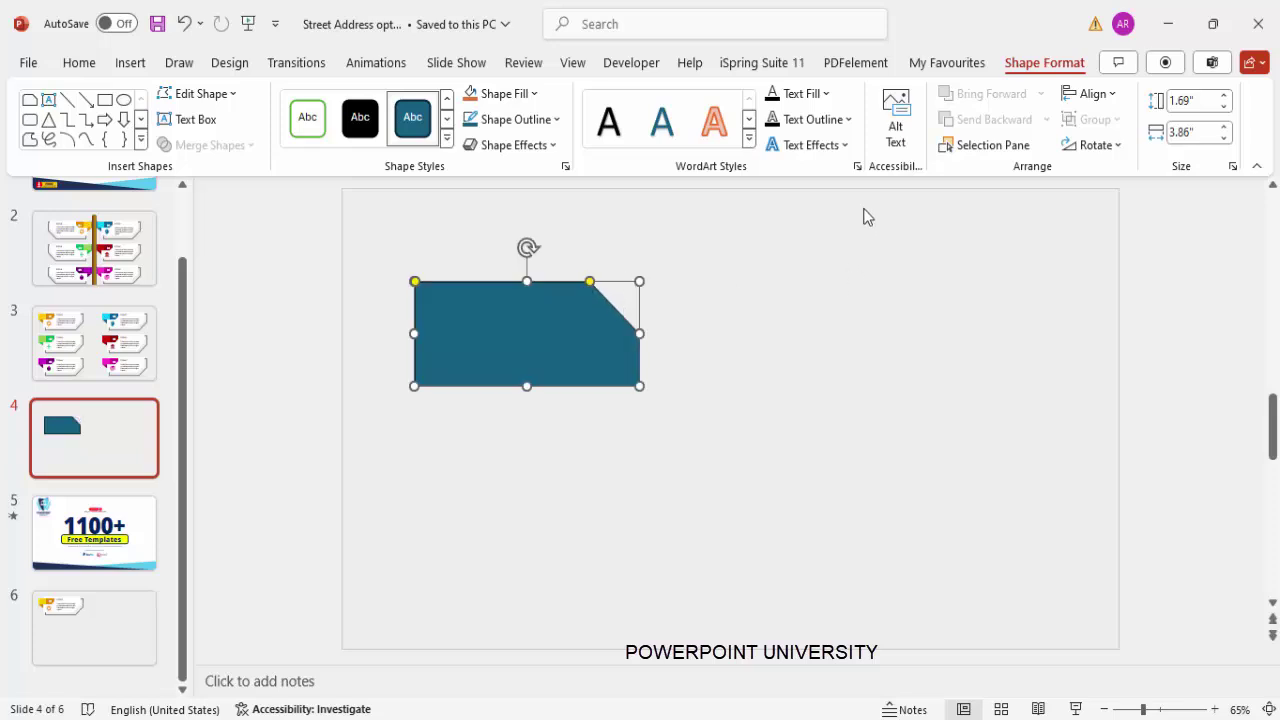
pyautogui.click(1096, 147)
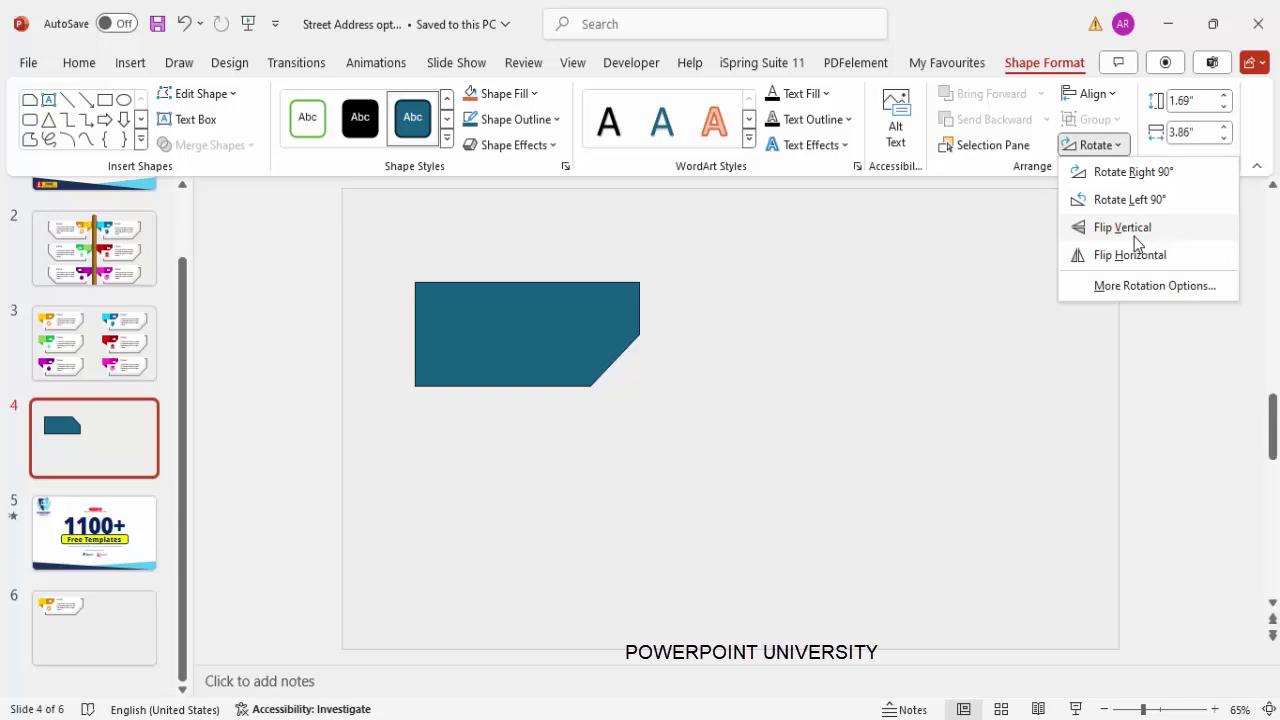
pyautogui.click(1134, 232)
pyautogui.moveTo(500, 337); pyautogui.dragTo(496, 326)
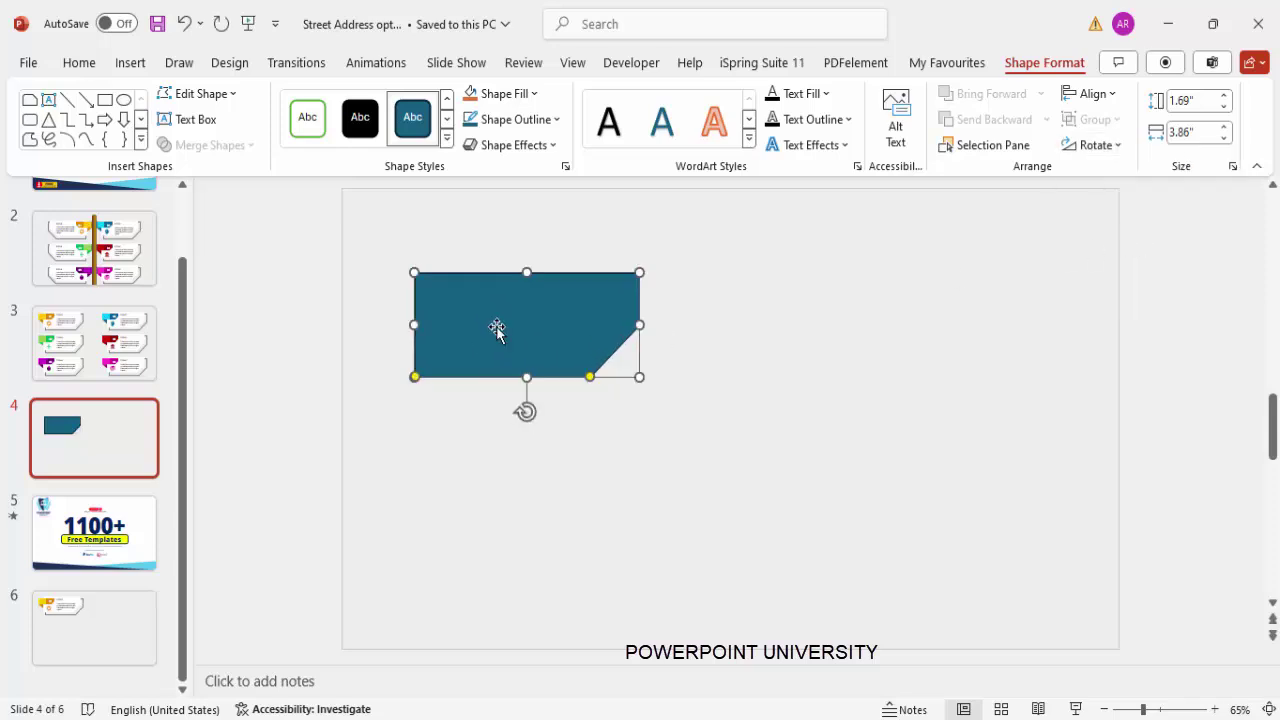
# Remove the shape's outline and fill it with white
pyautogui.click(526, 120)
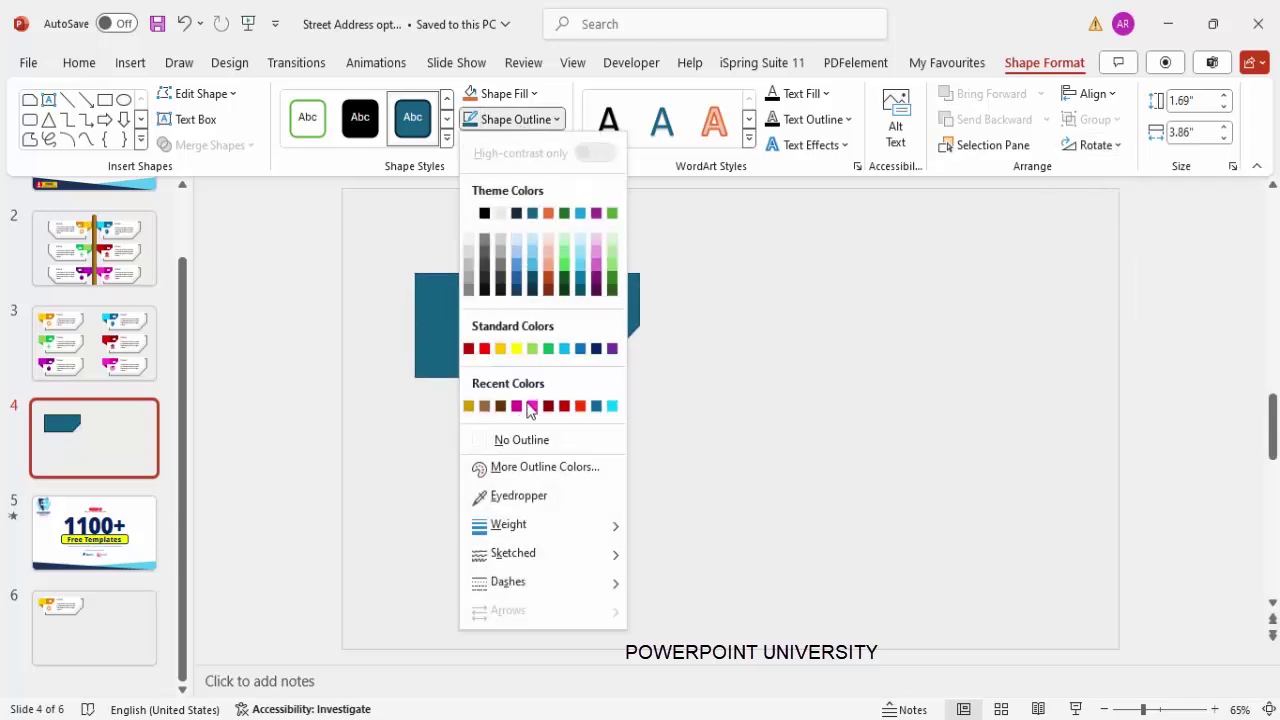
pyautogui.click(535, 441)
pyautogui.click(508, 104)
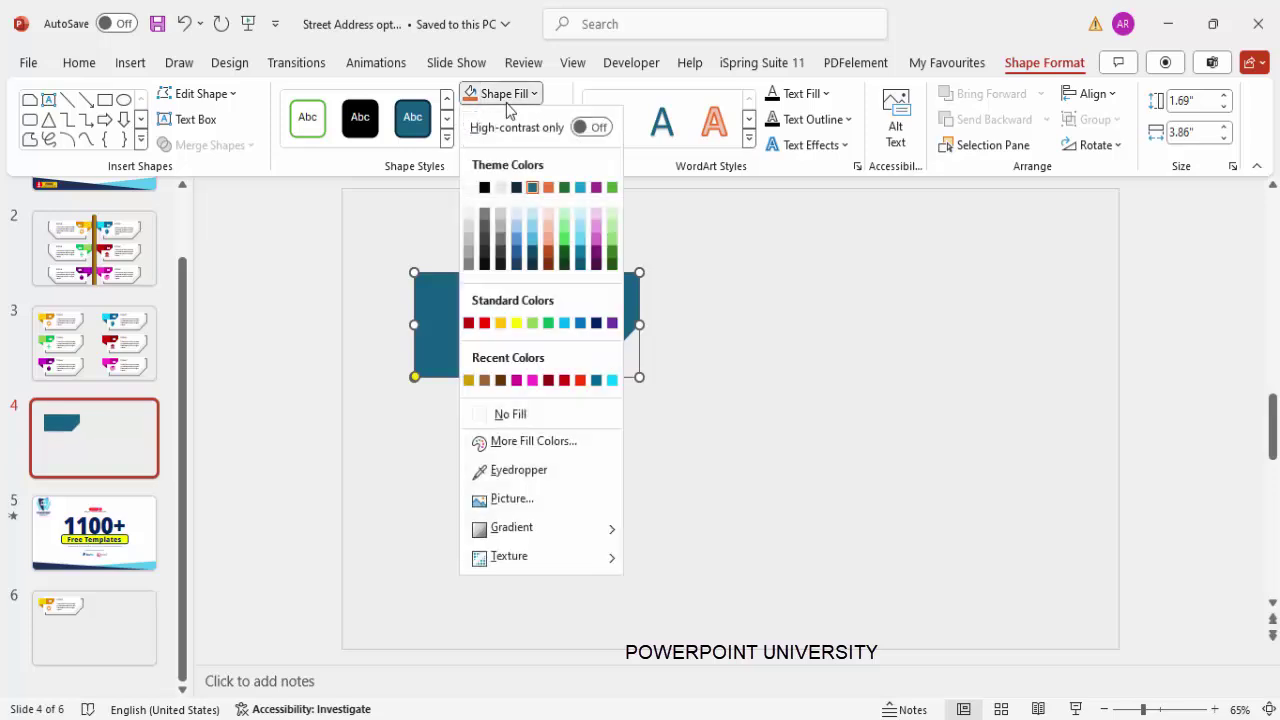
pyautogui.click(470, 189)
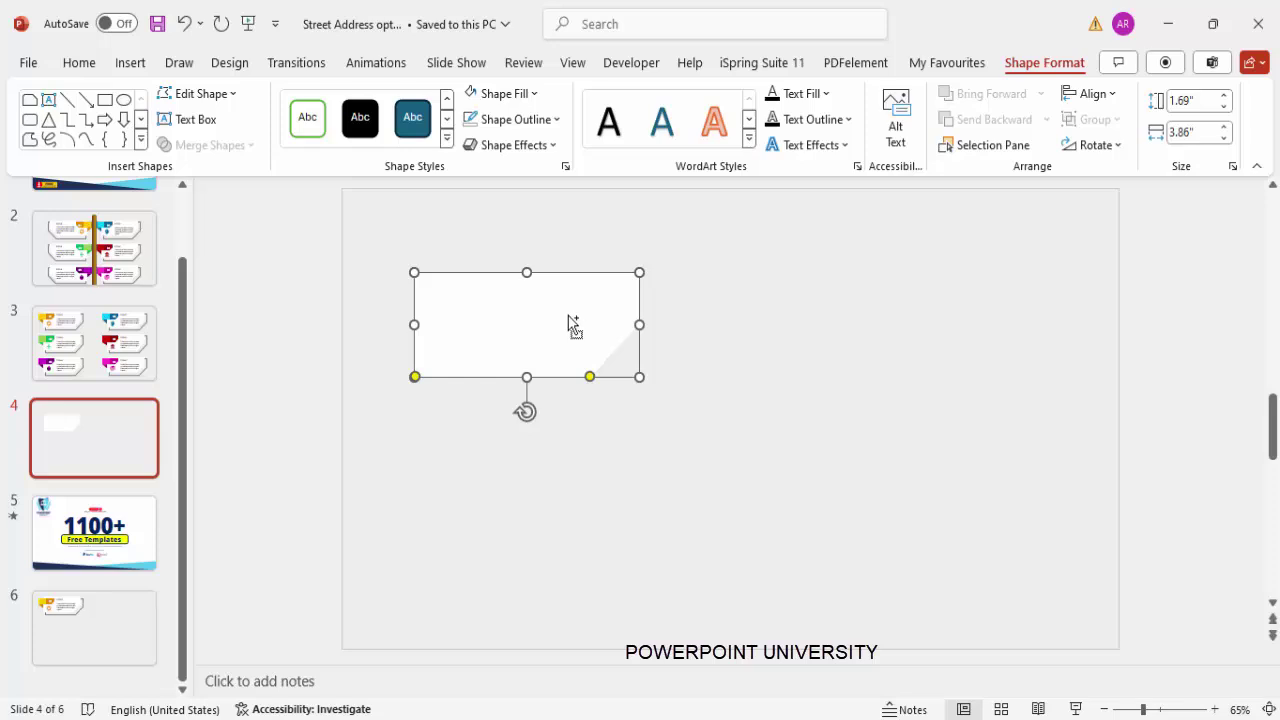
# Duplicate the white panel and give the copy a dark grey outline with no fill
pyautogui.hotkey('ctrl', 'd')
pyautogui.moveTo(618, 346); pyautogui.dragTo(733, 430)
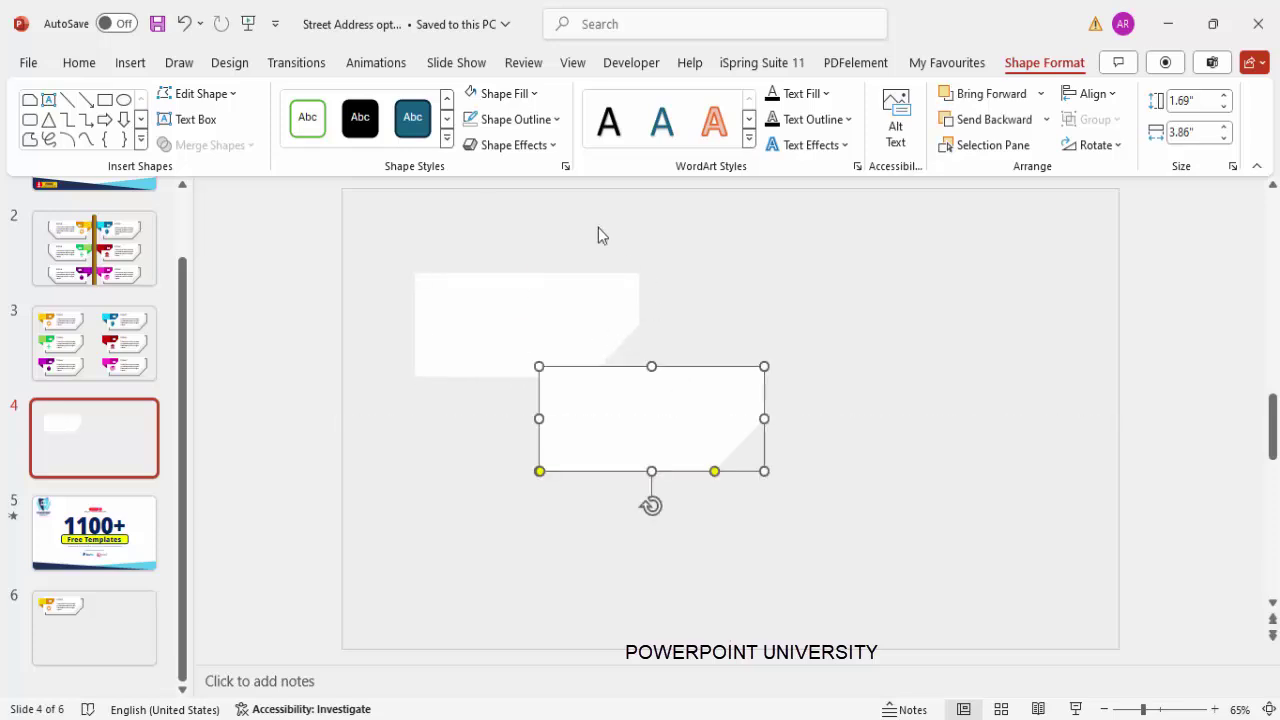
pyautogui.click(541, 121)
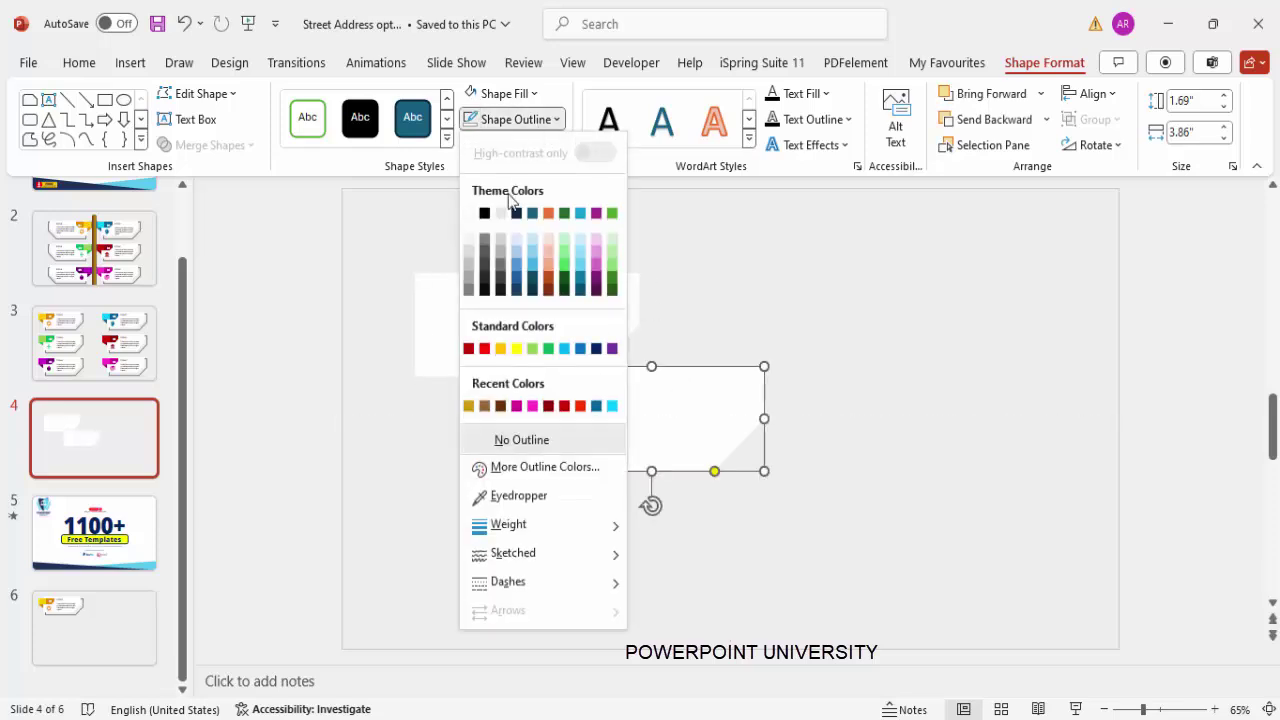
pyautogui.click(468, 291)
pyautogui.click(510, 94)
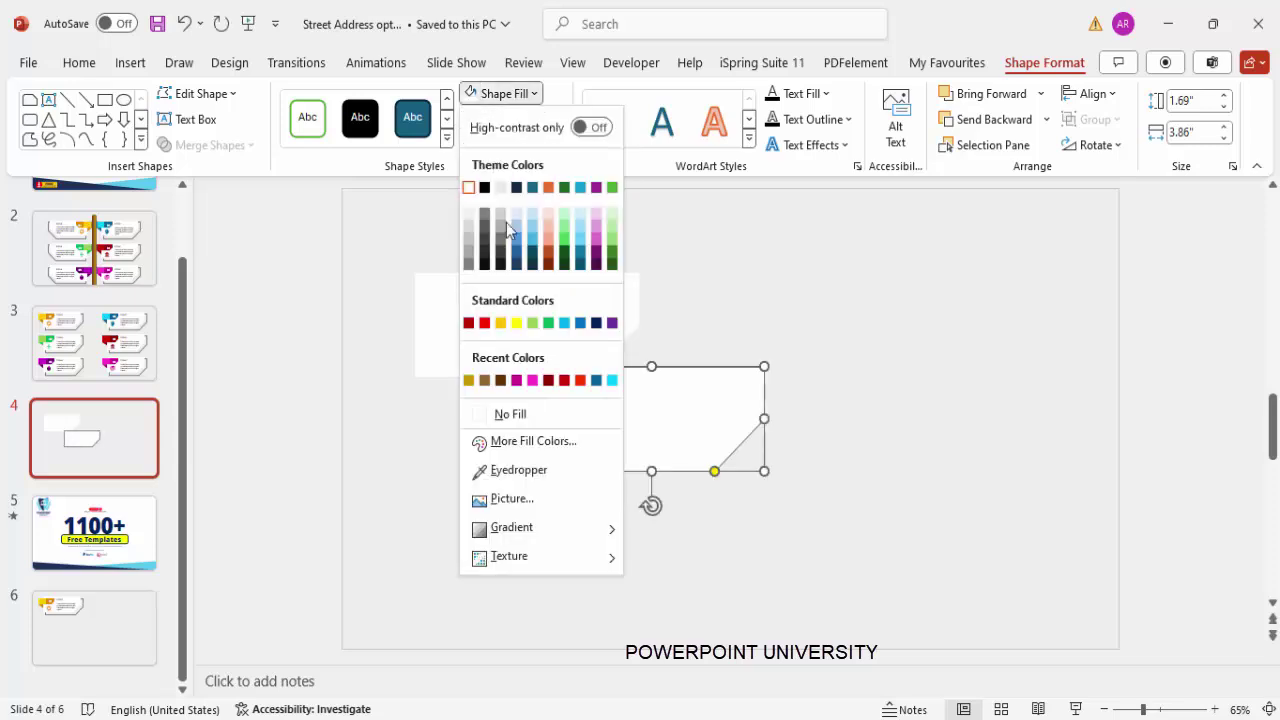
pyautogui.click(526, 414)
# Place the outlined copy slightly down and right of the white panel and send it to the back
pyautogui.moveTo(682, 368); pyautogui.dragTo(565, 286)
pyautogui.click(1047, 121)
pyautogui.click(1017, 177)
pyautogui.click(700, 311)
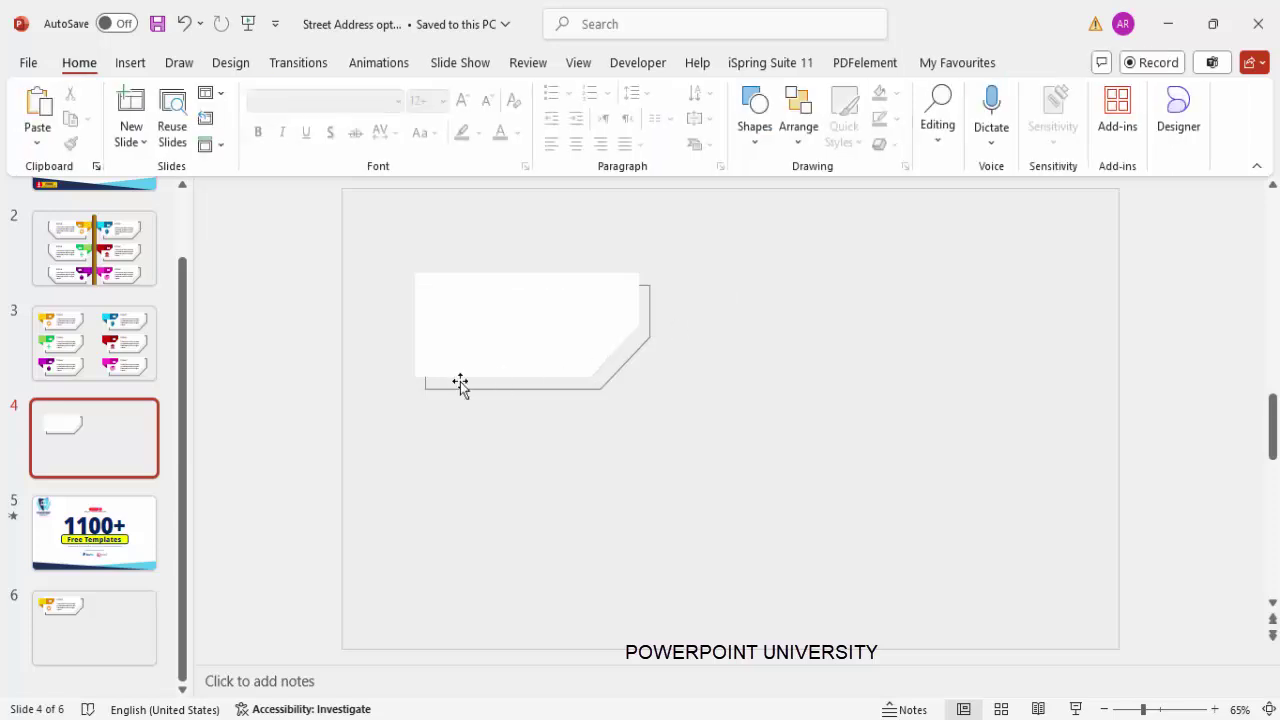
# Apply an outer shadow preset offset straight downward to the white panel
pyautogui.click(537, 293)
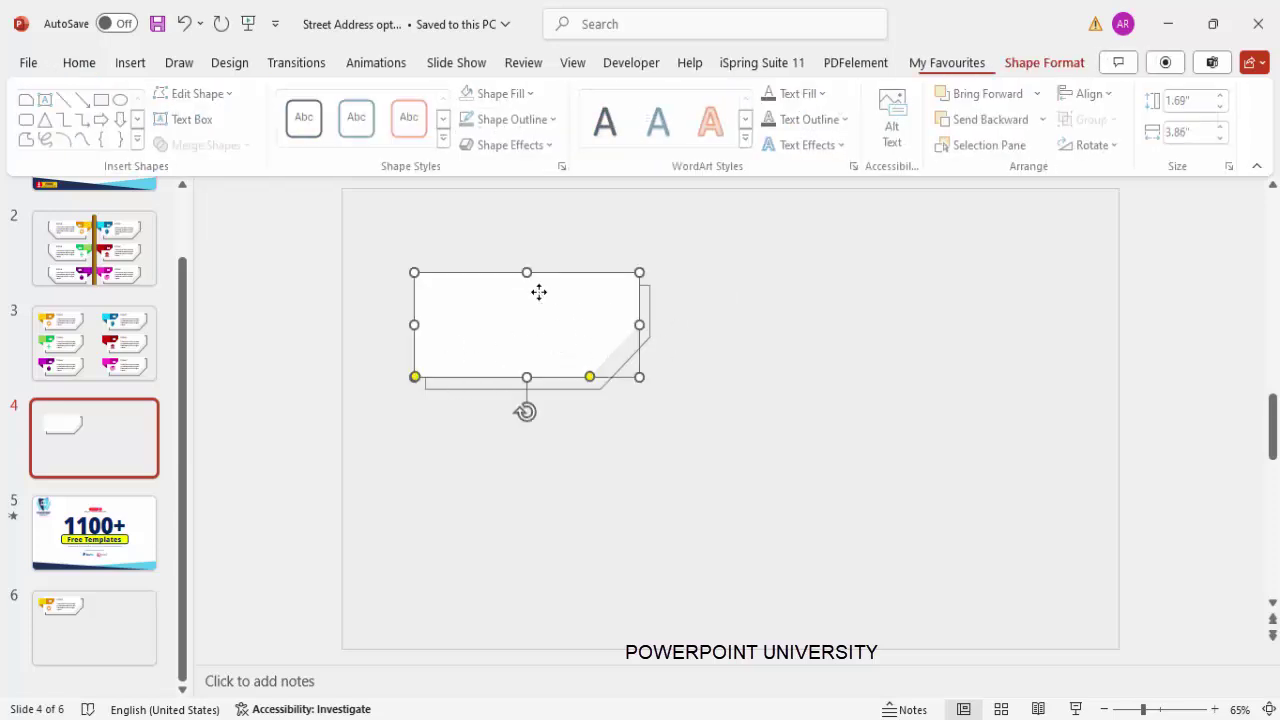
pyautogui.rightClick(601, 313)
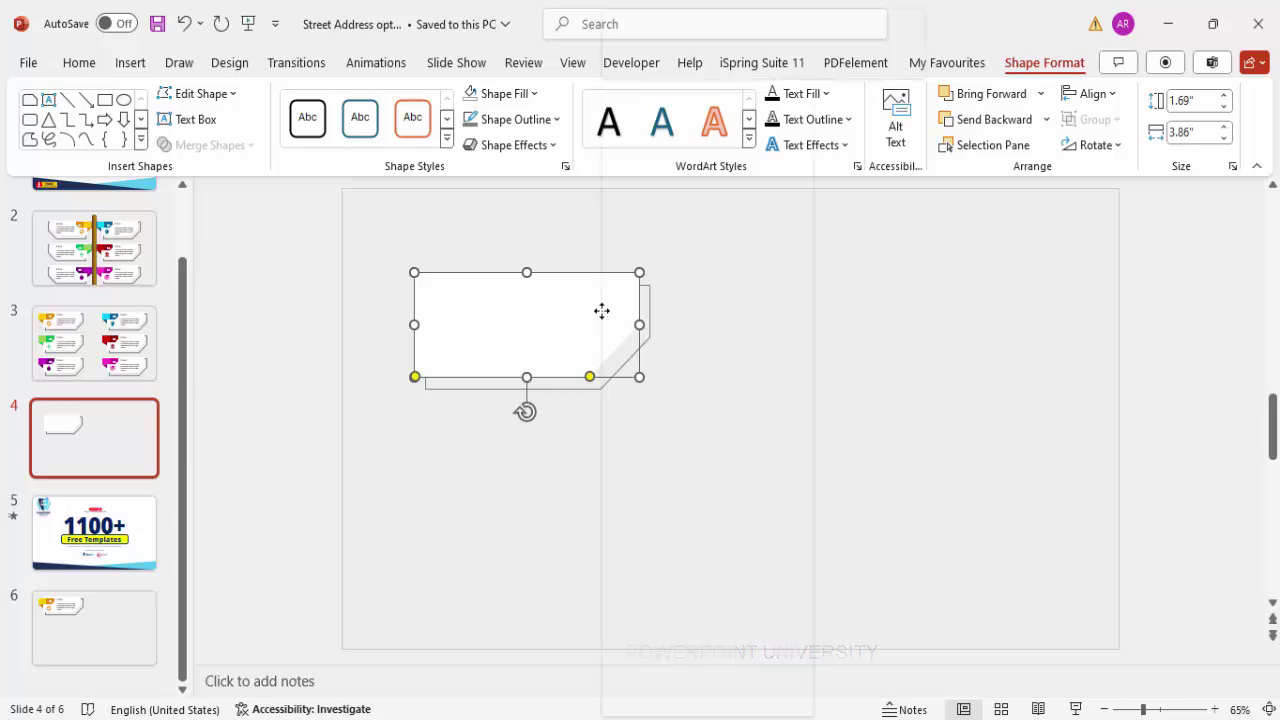
pyautogui.click(714, 673)
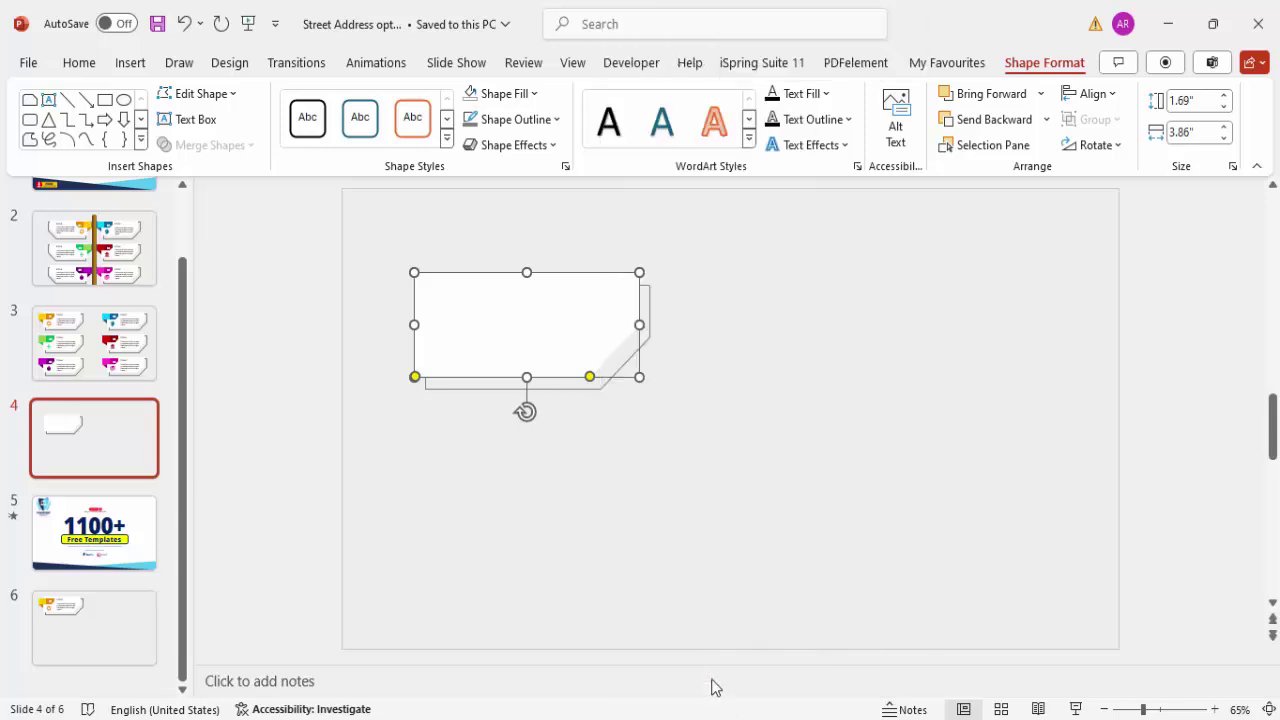
pyautogui.click(1083, 287)
pyautogui.click(1068, 331)
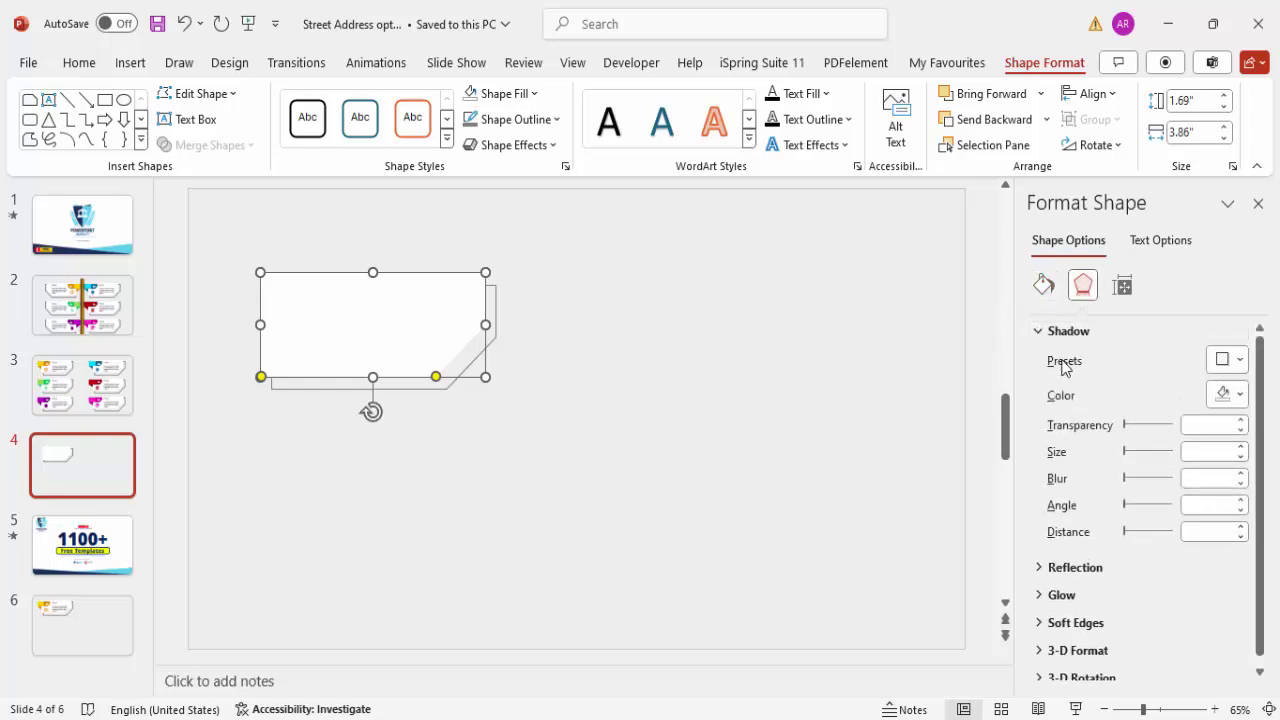
pyautogui.click(1233, 366)
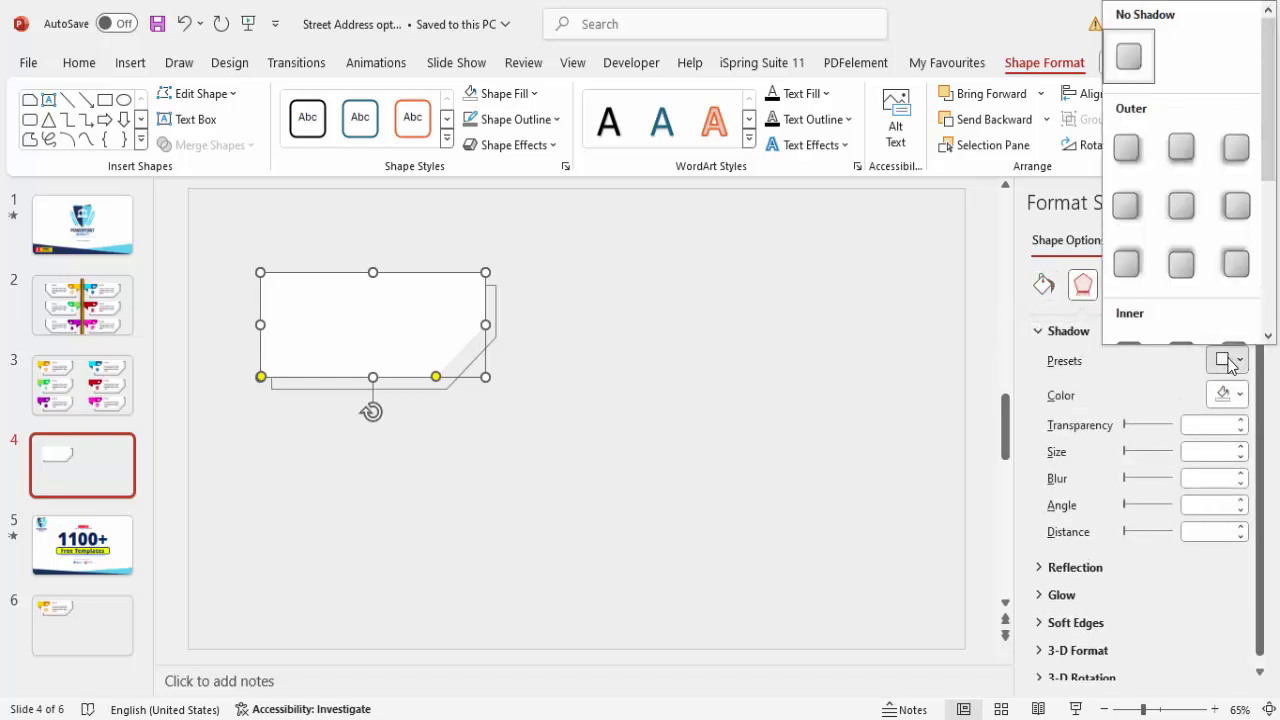
pyautogui.click(1181, 149)
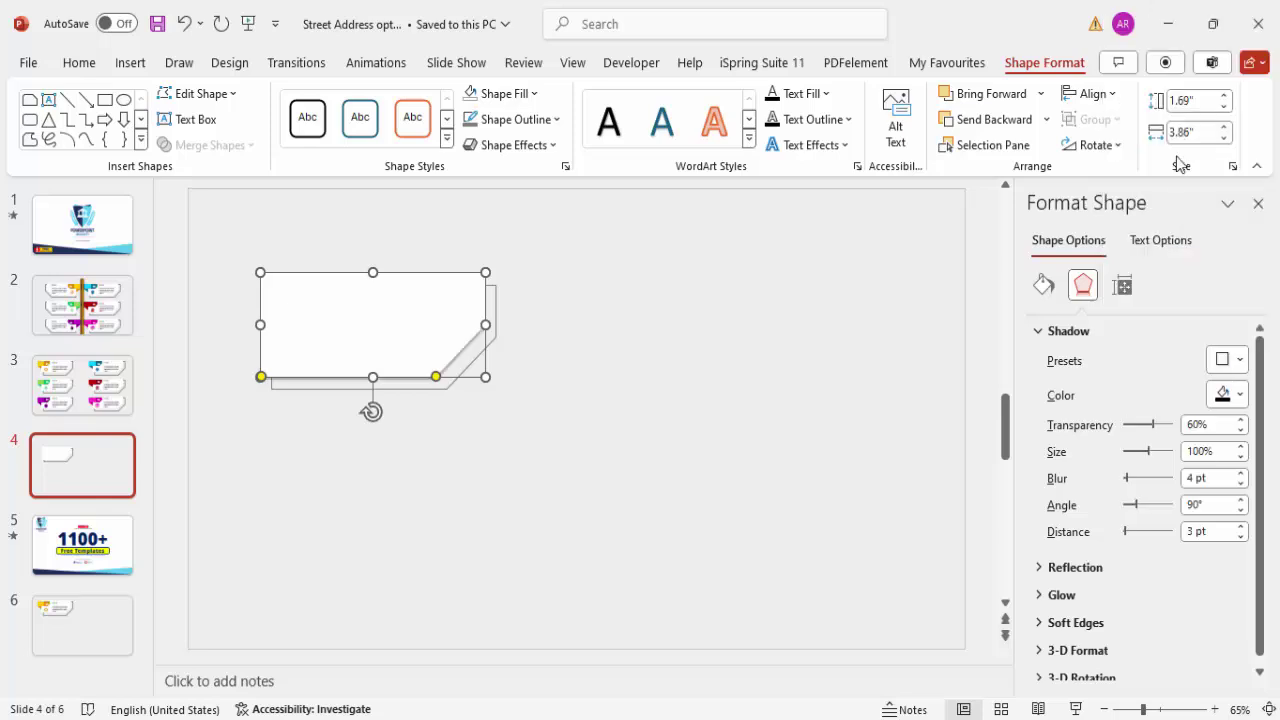
# Set the white panel's shadow size to 104% and its blur to 15 pt
pyautogui.click(1238, 447)
pyautogui.click(1238, 447)
pyautogui.click(1238, 447)
pyautogui.click(1238, 447)
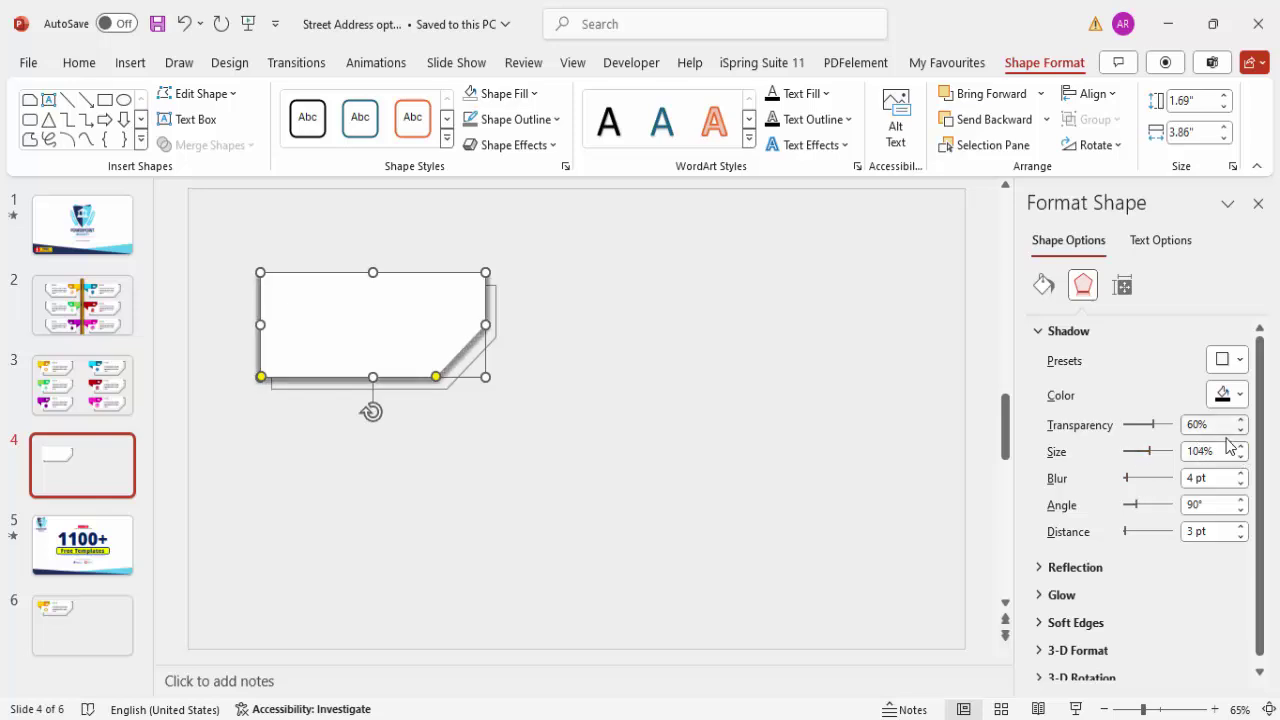
pyautogui.click(1240, 474)
pyautogui.click(1240, 474)
pyautogui.click(1240, 474)
pyautogui.click(1240, 474)
pyautogui.click(1240, 474)
pyautogui.click(1240, 474)
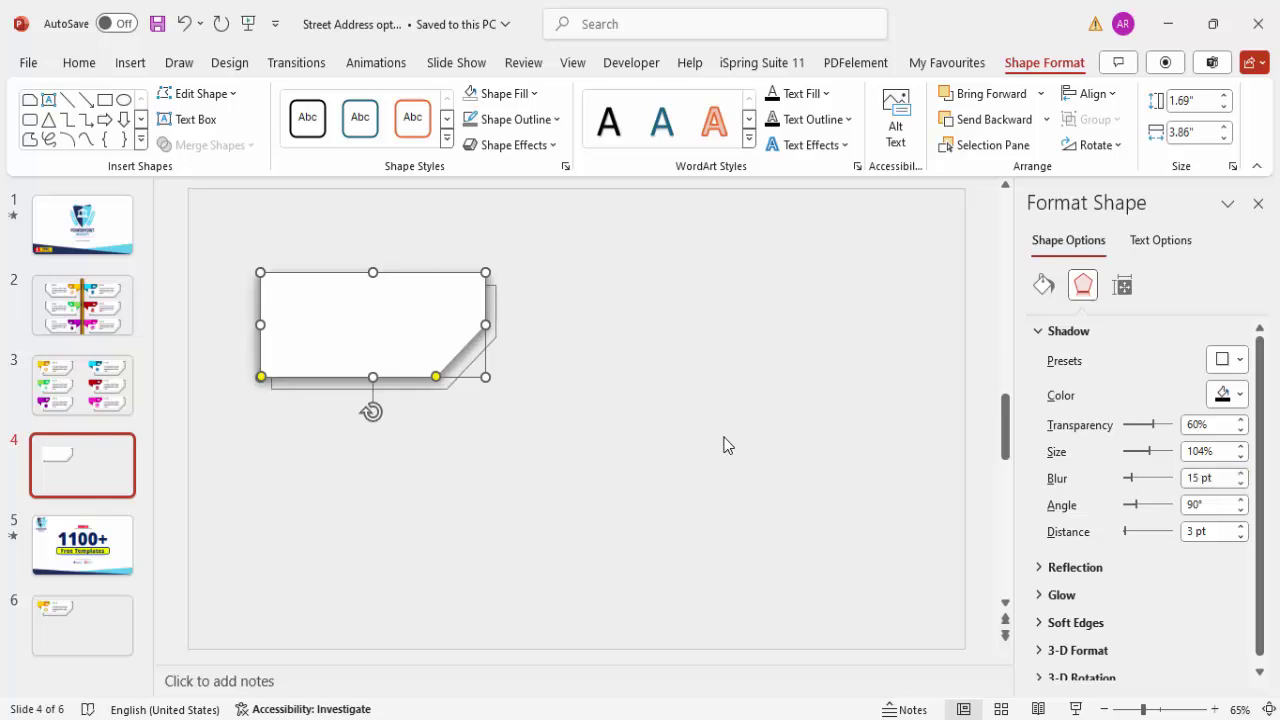
pyautogui.click(551, 415)
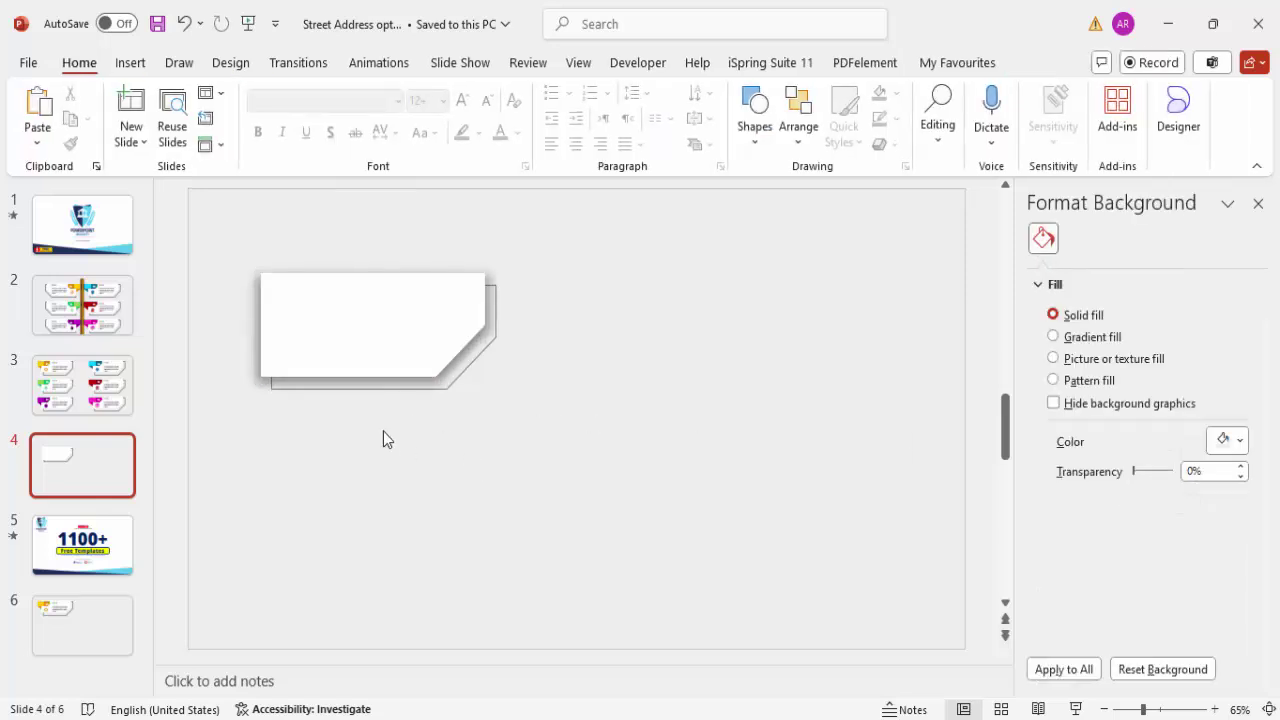
# Duplicate the white panel, shrink the copy to about 1.77" by 0.65", and place it overlapping the panel's upper left edge
pyautogui.click(409, 320)
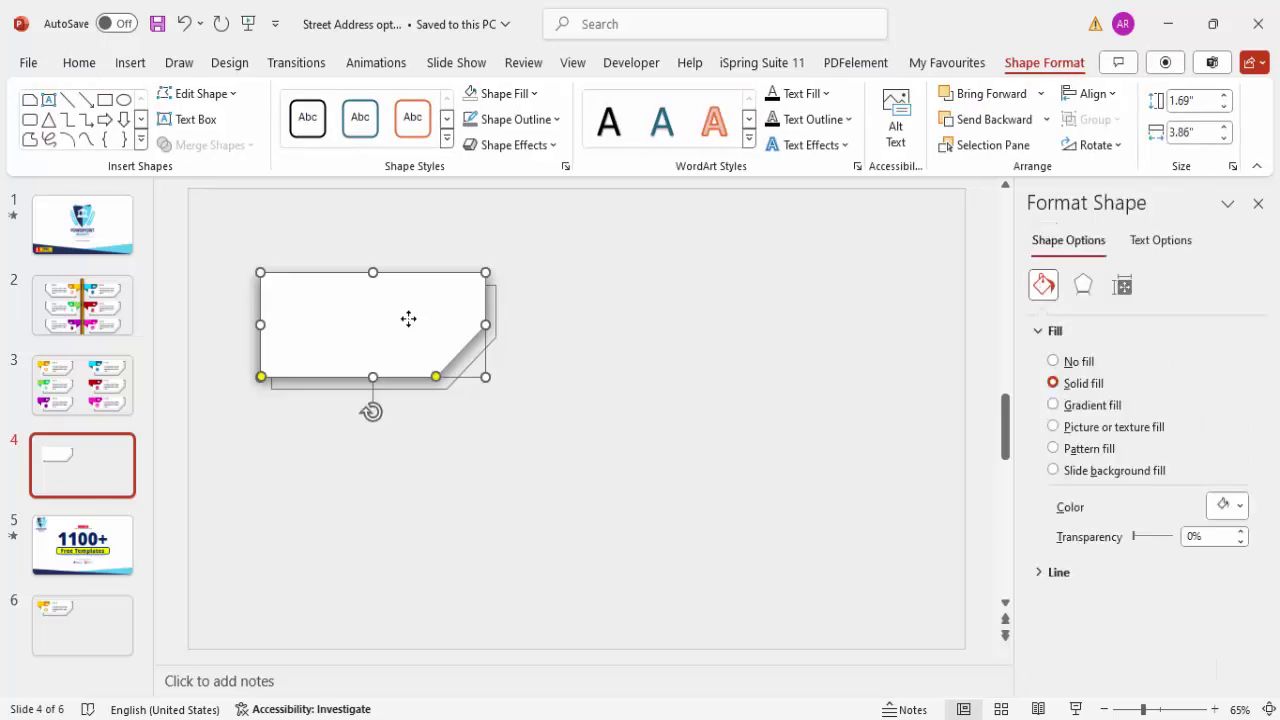
pyautogui.hotkey('ctrl', 'd')
pyautogui.moveTo(392, 296); pyautogui.dragTo(360, 270)
pyautogui.moveTo(447, 337); pyautogui.dragTo(292, 309)
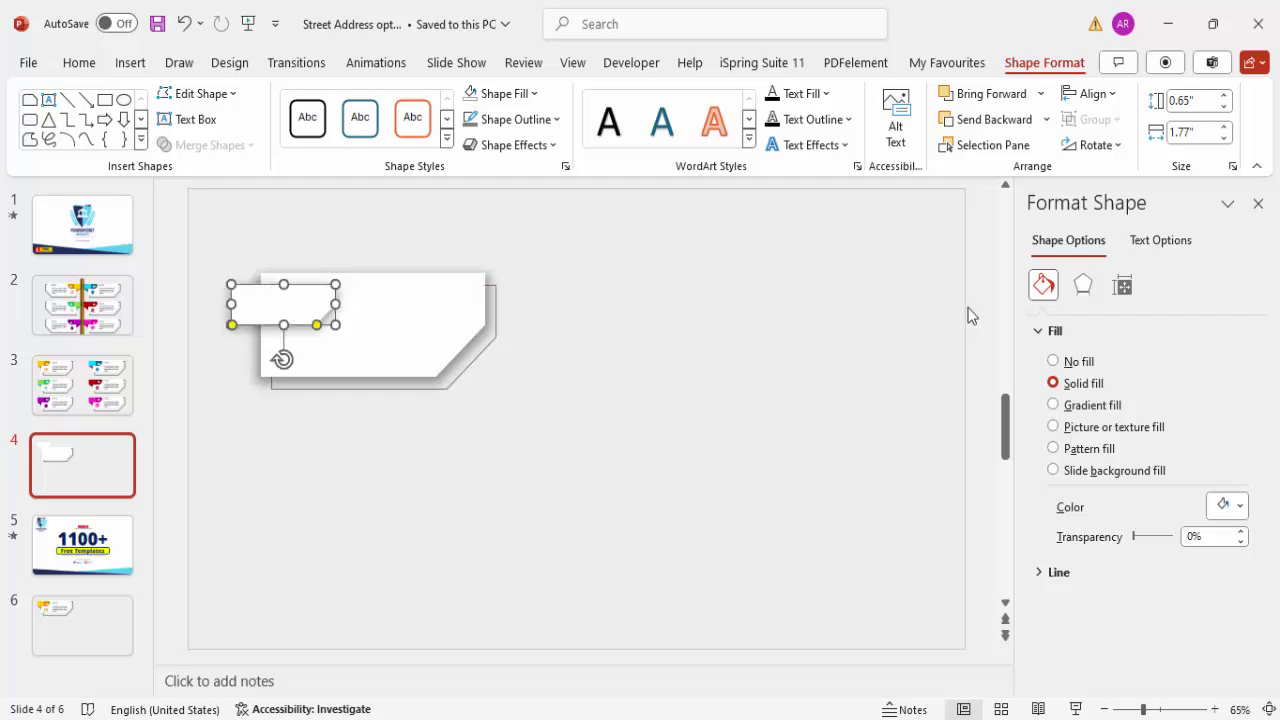
# Remove the small tab's shadow, fill it with golden yellow, and nudge it slightly on the panel's edge
pyautogui.click(1082, 286)
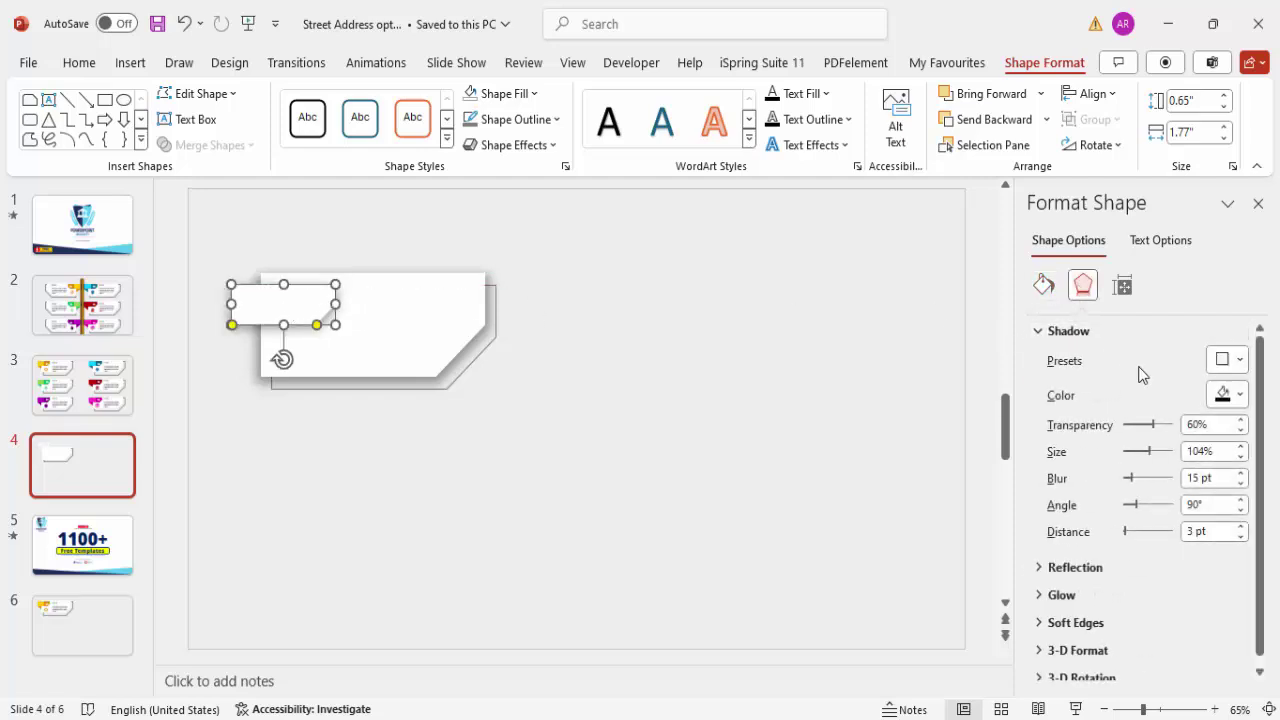
pyautogui.click(1239, 360)
pyautogui.click(1136, 65)
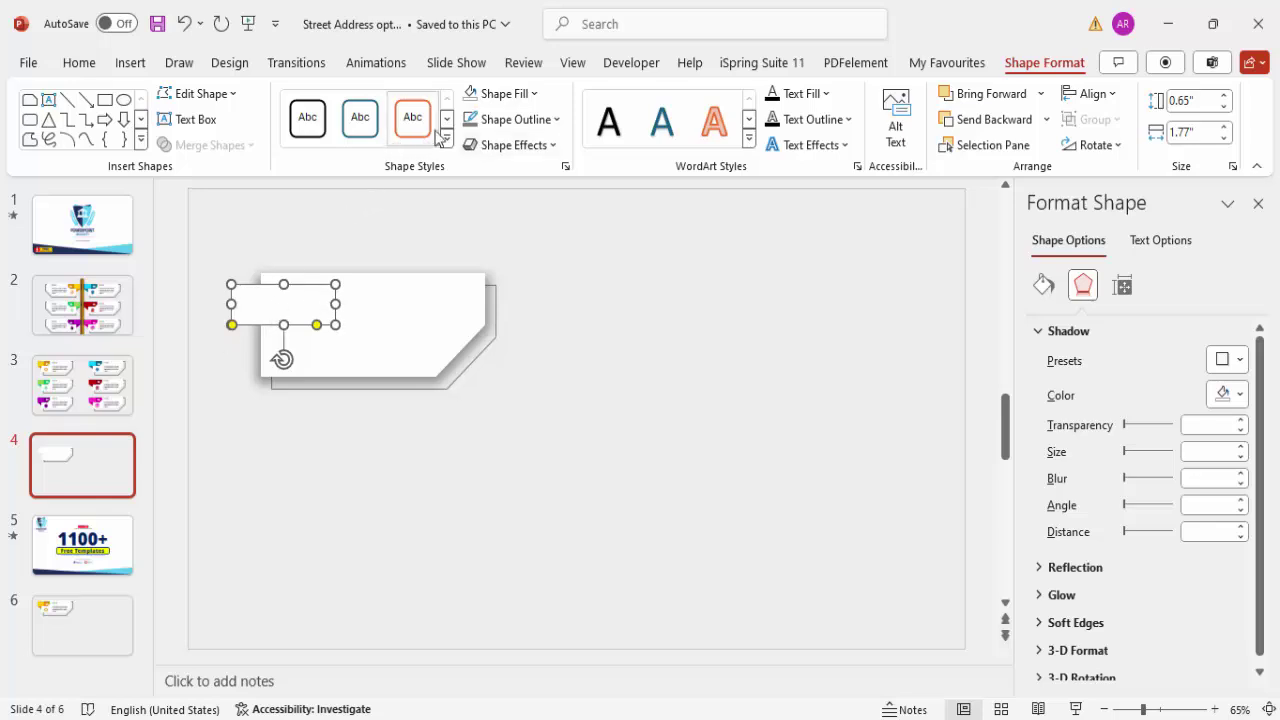
pyautogui.click(500, 93)
pyautogui.click(500, 322)
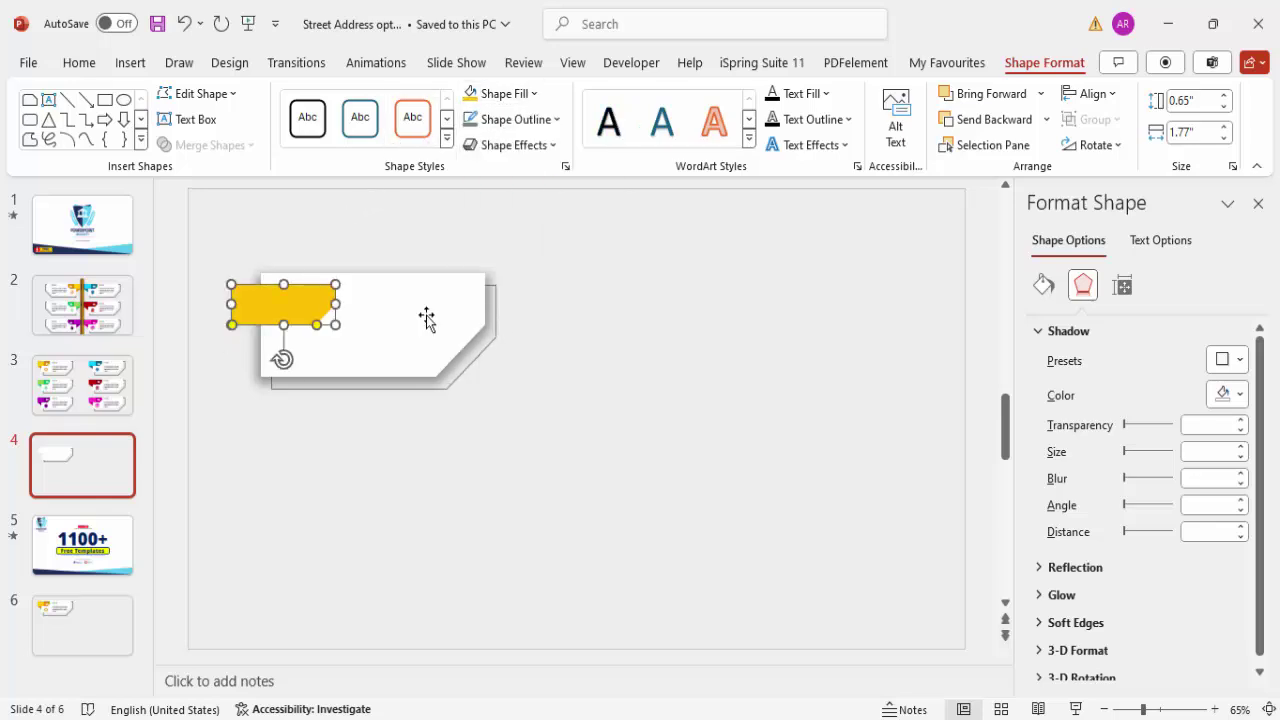
pyautogui.moveTo(271, 308); pyautogui.dragTo(276, 303)
pyautogui.click(488, 335)
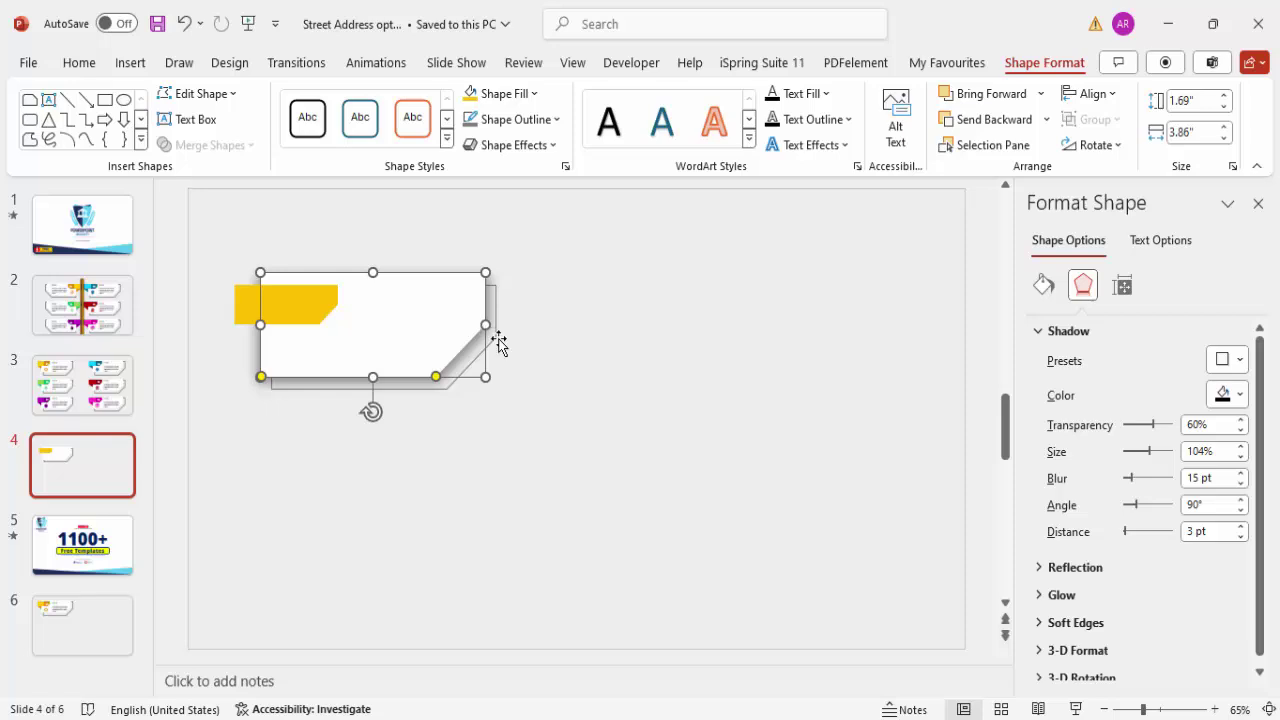
# Widen the white panel and its offset outline together by extending their right edges slightly
pyautogui.moveTo(497, 326); pyautogui.dragTo(510, 323)
pyautogui.click(603, 329)
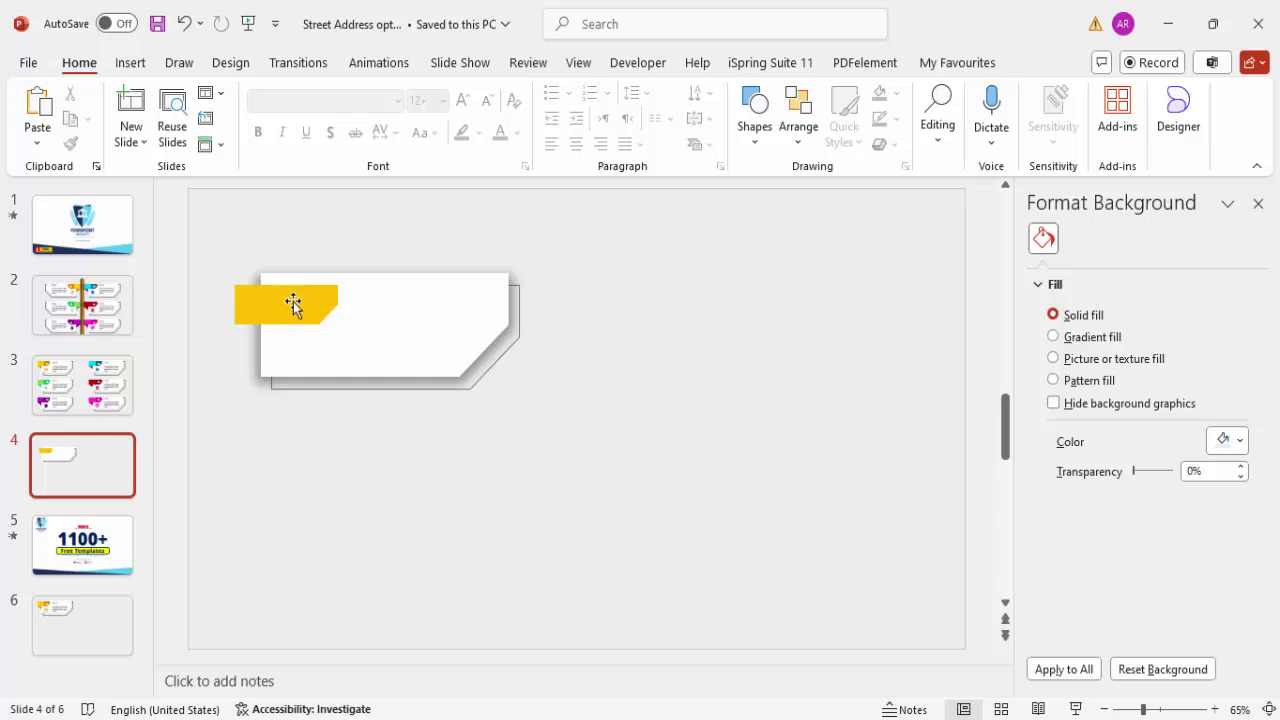
# Draw a rectangle over the right part of the yellow tab, extending above and below it
pyautogui.click(130, 63)
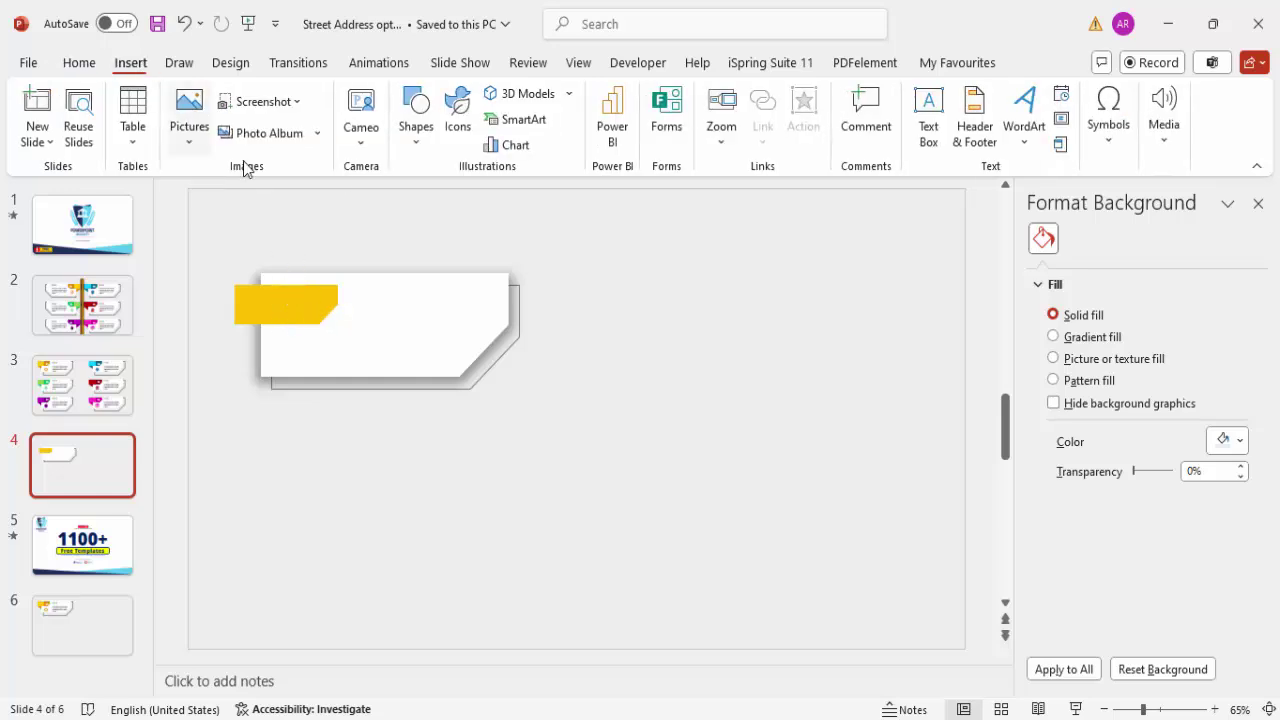
pyautogui.click(416, 118)
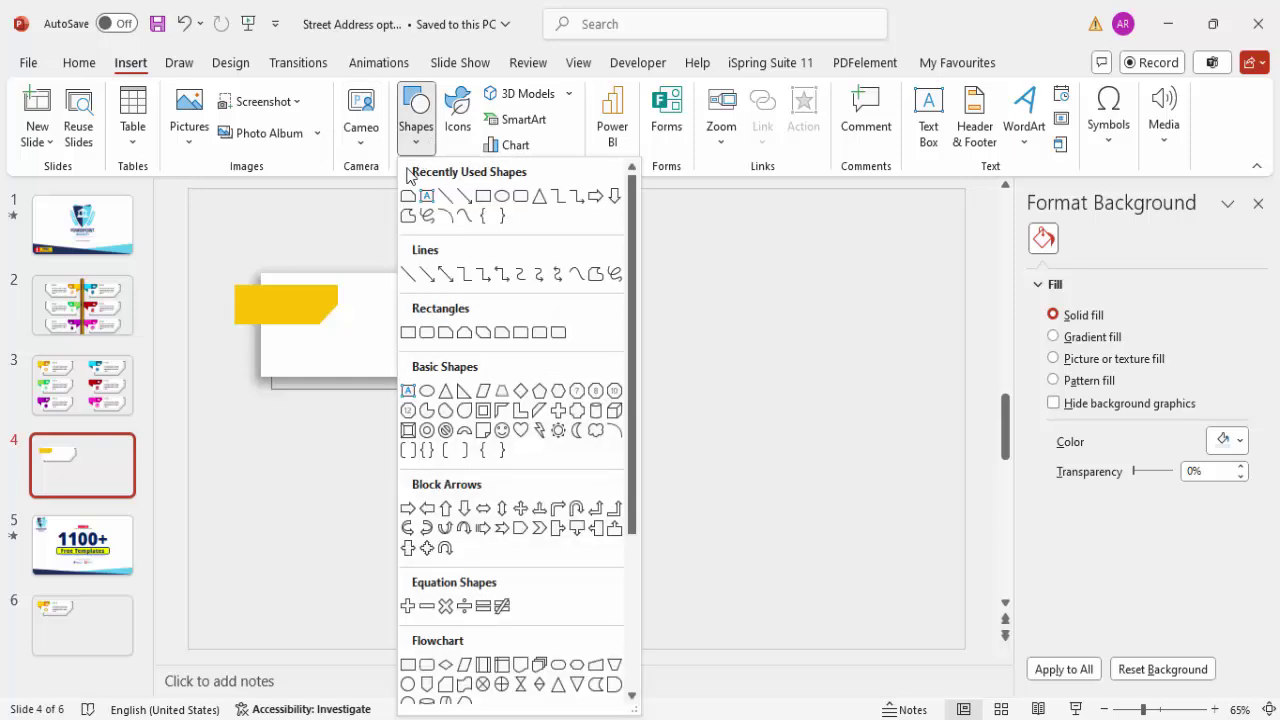
pyautogui.click(408, 332)
pyautogui.moveTo(282, 259)
pyautogui.mouseDown()
pyautogui.moveTo(320, 337)
pyautogui.moveTo(365, 362)
pyautogui.mouseUp()
# Fragment the yellow tab with the overlapping rectangle and delete the leftover rectangle piece around the tab
pyautogui.click(245, 313)
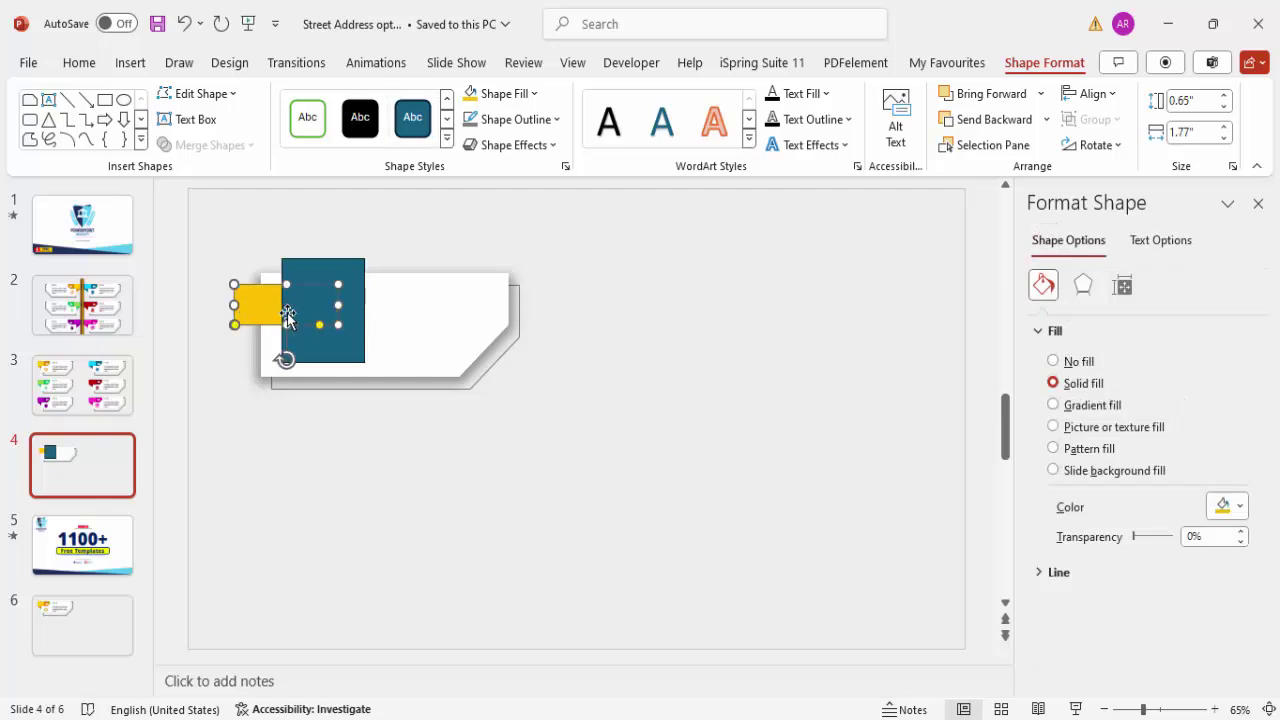
pyautogui.keyDown('shift'); pyautogui.click(323, 272); pyautogui.keyUp('shift')
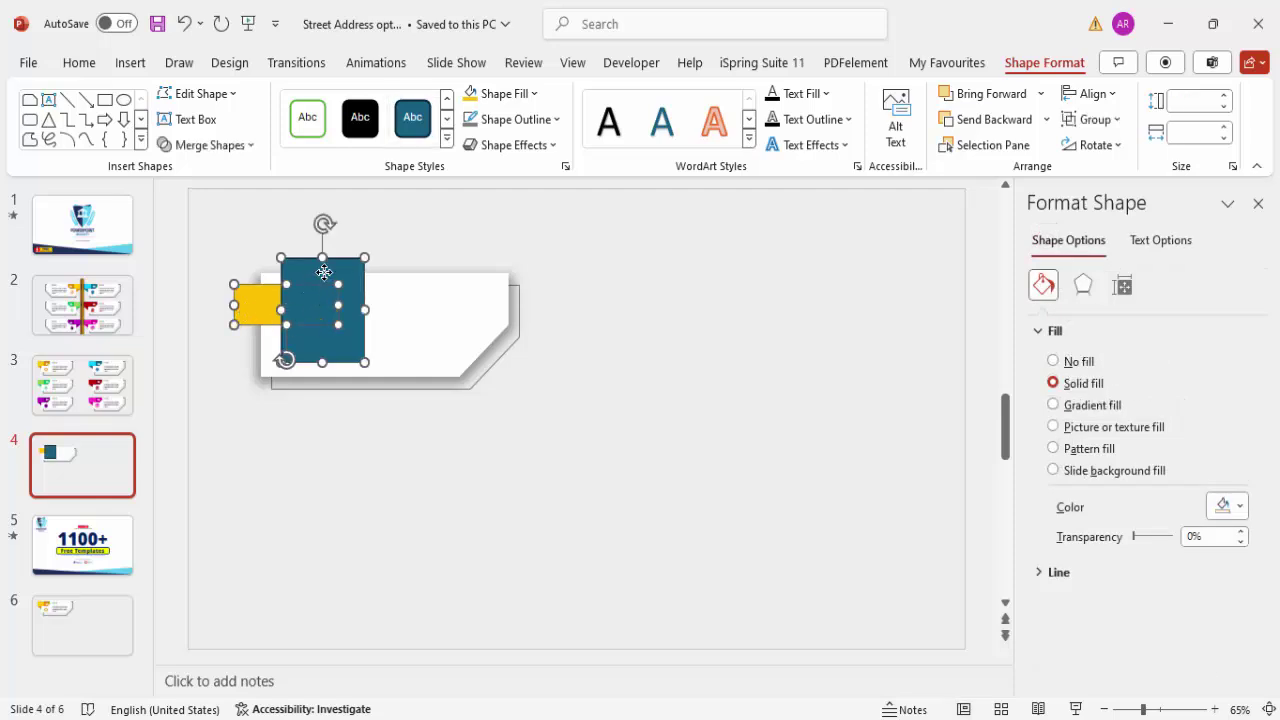
pyautogui.click(241, 145)
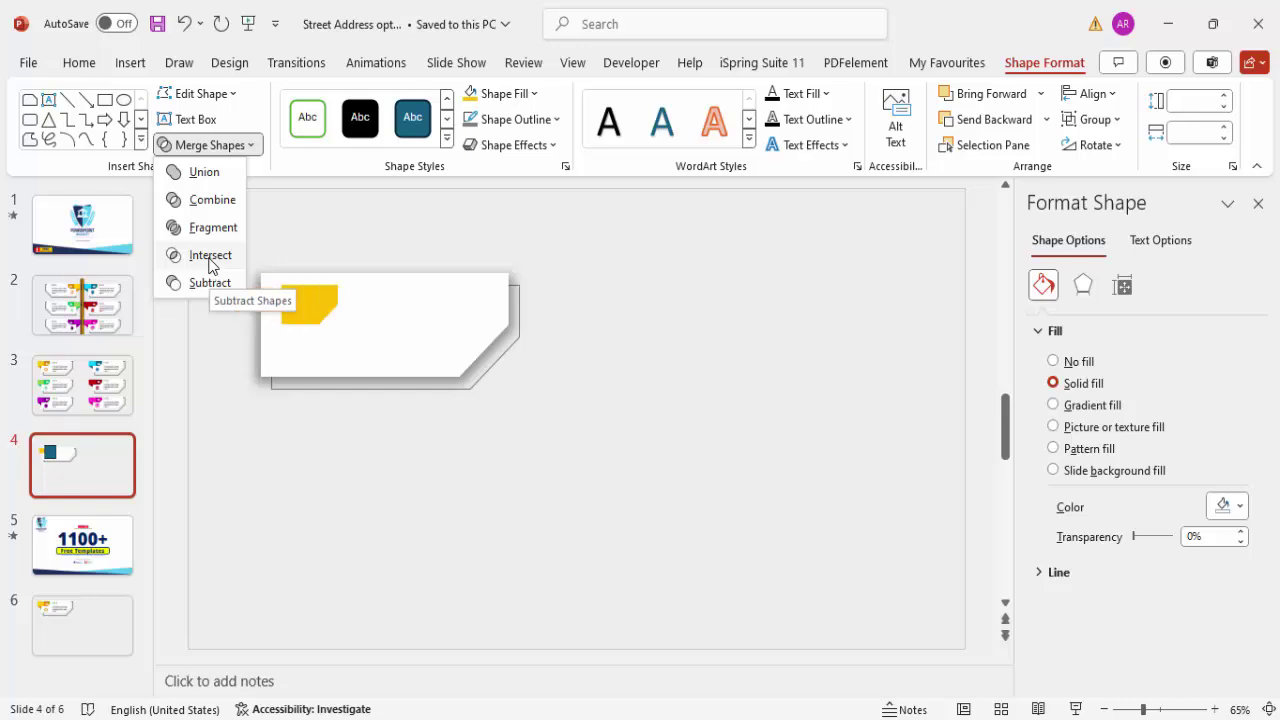
pyautogui.click(226, 228)
pyautogui.click(365, 235)
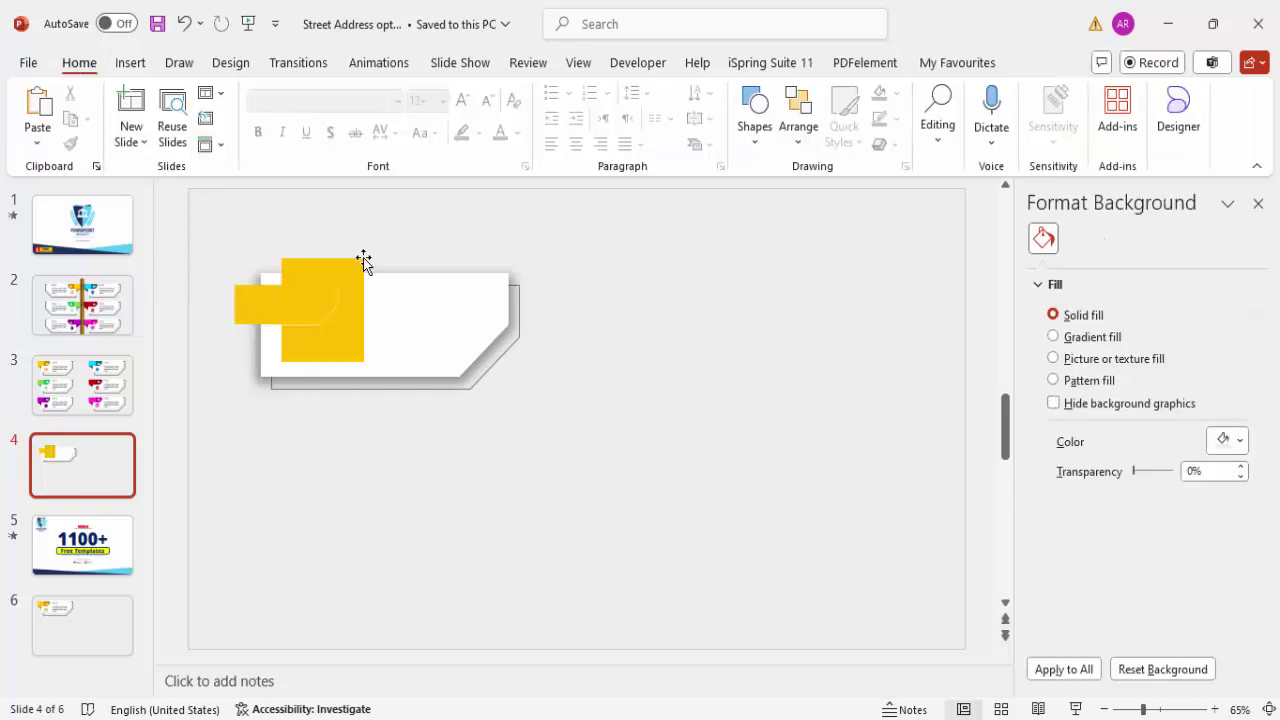
pyautogui.click(358, 266)
pyautogui.press('Delete')
# Fill the right fragment of the tab with orange from the standard colour palette
pyautogui.moveTo(320, 297); pyautogui.dragTo(296, 312)
pyautogui.click(520, 98)
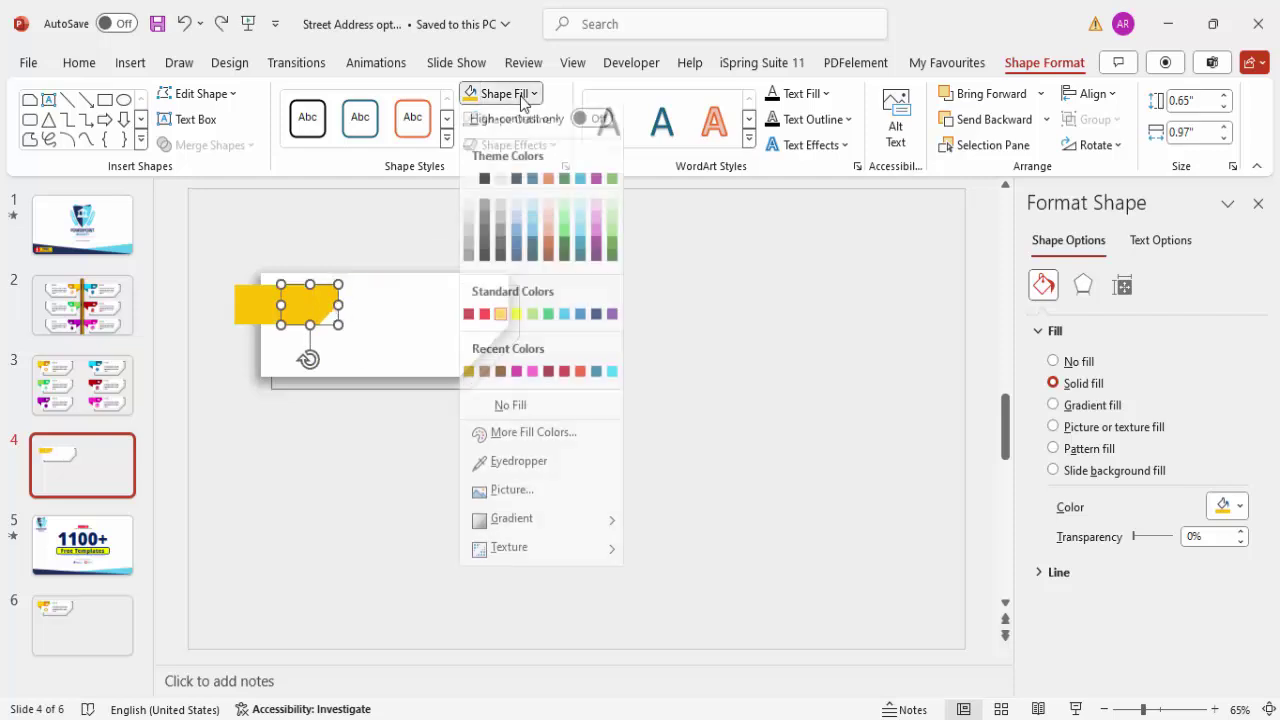
pyautogui.click(520, 442)
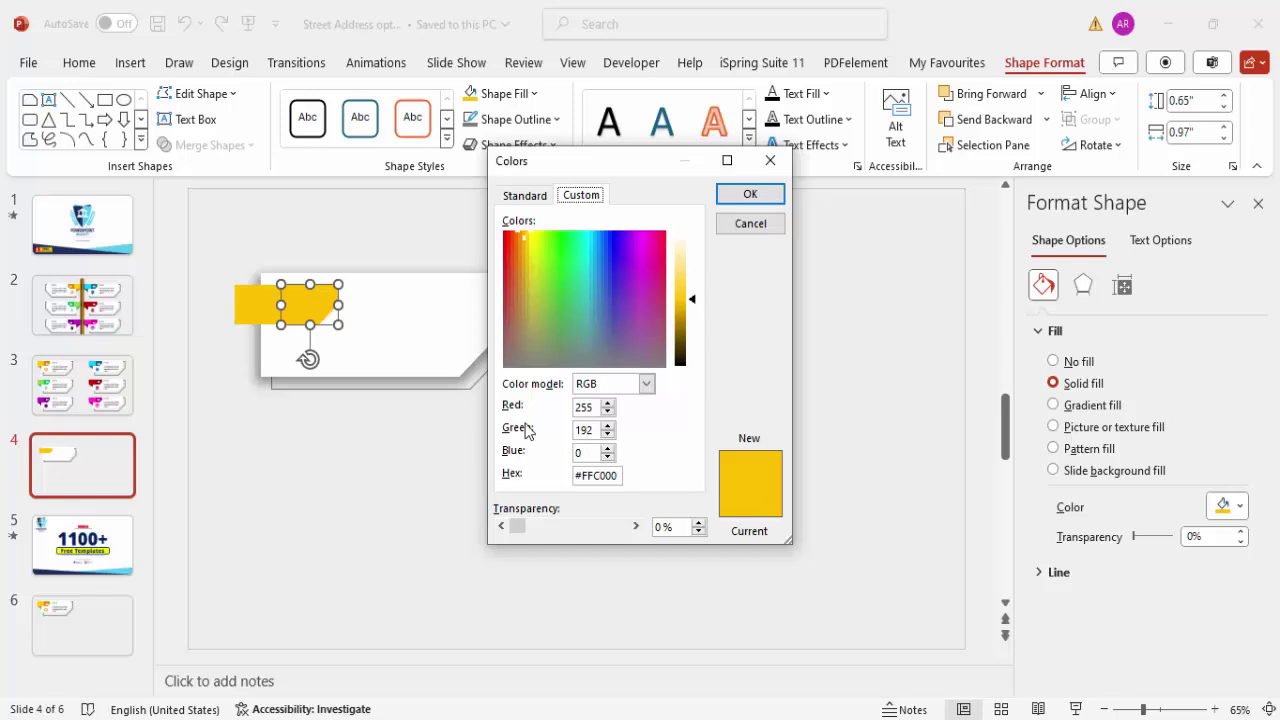
pyautogui.click(536, 198)
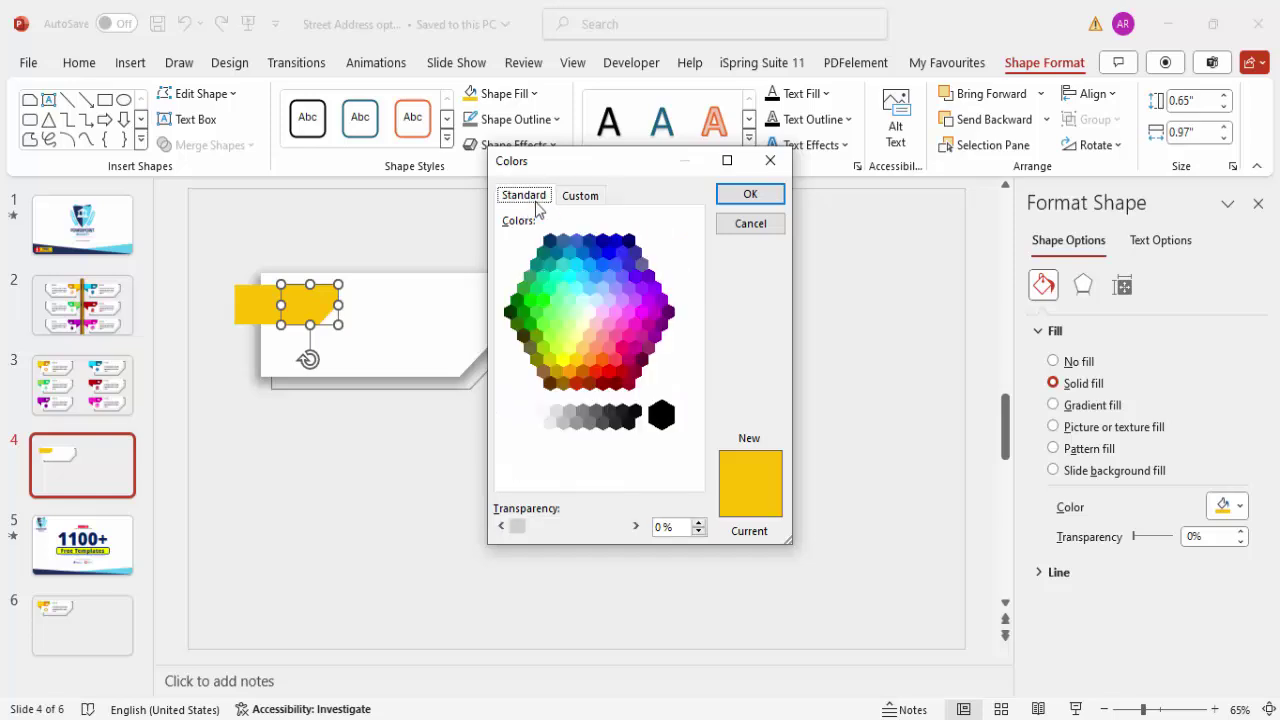
pyautogui.click(569, 372)
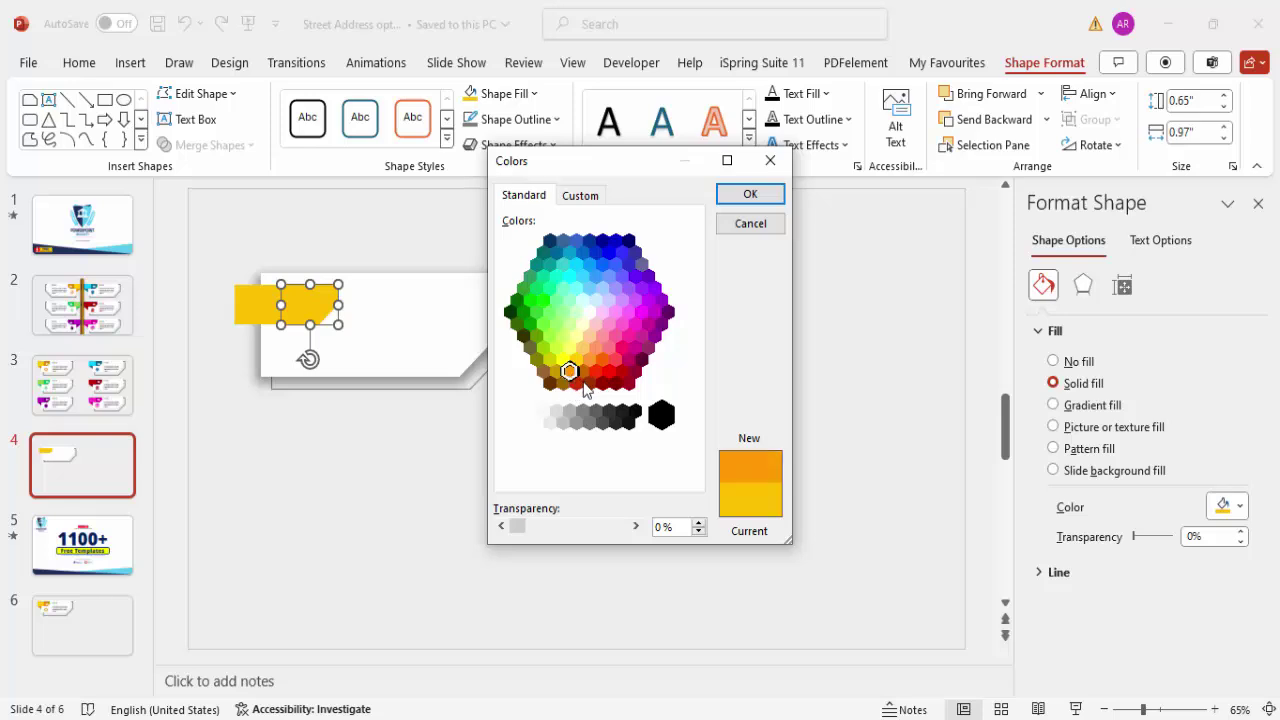
pyautogui.click(576, 383)
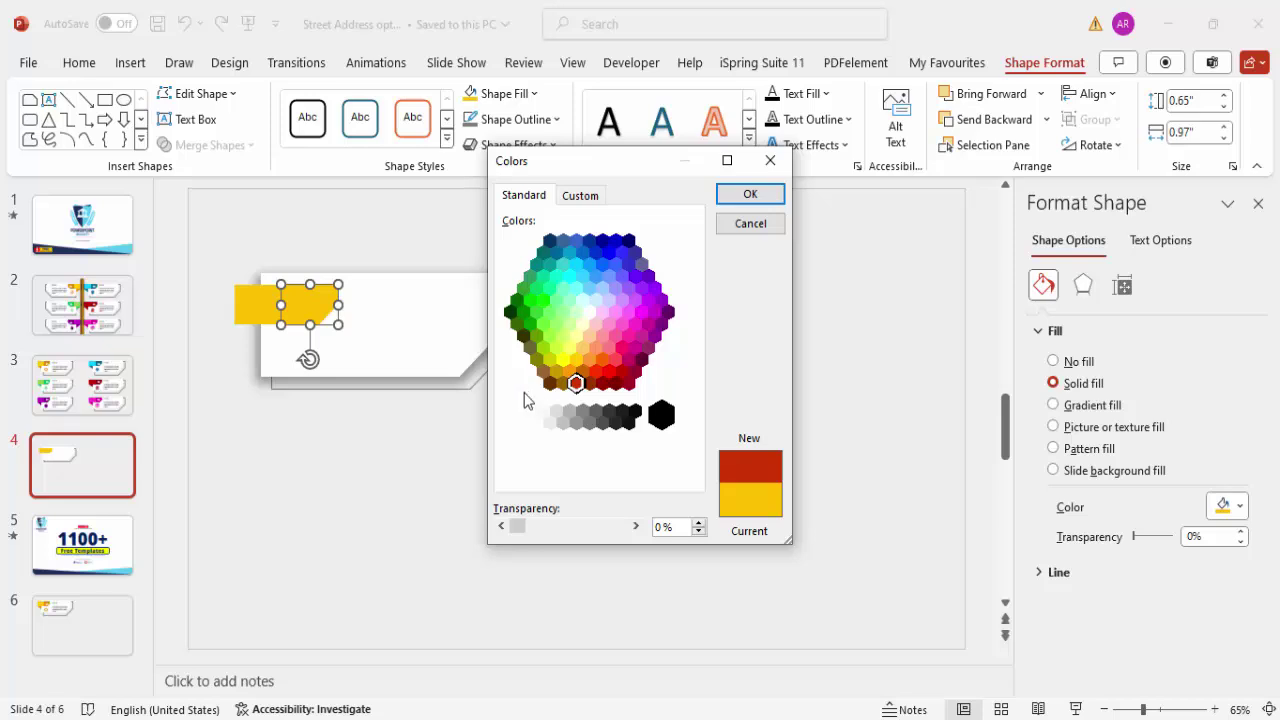
pyautogui.click(569, 372)
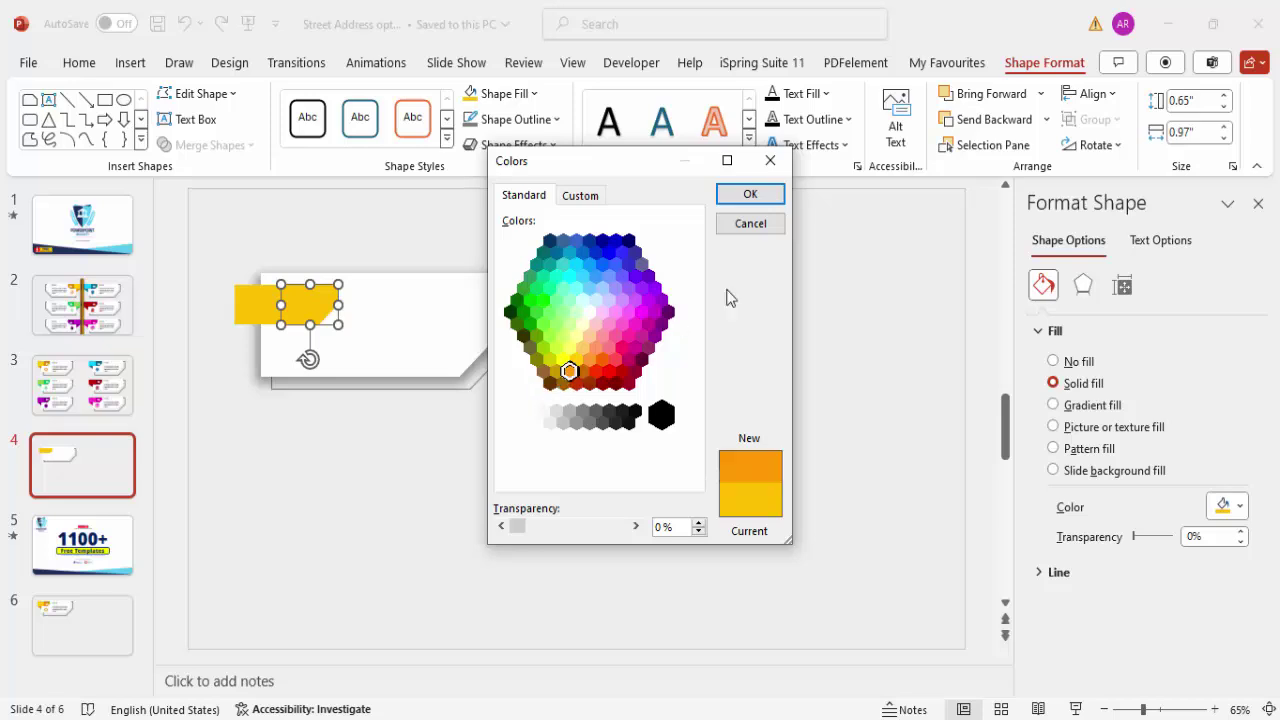
pyautogui.click(750, 197)
pyautogui.click(419, 342)
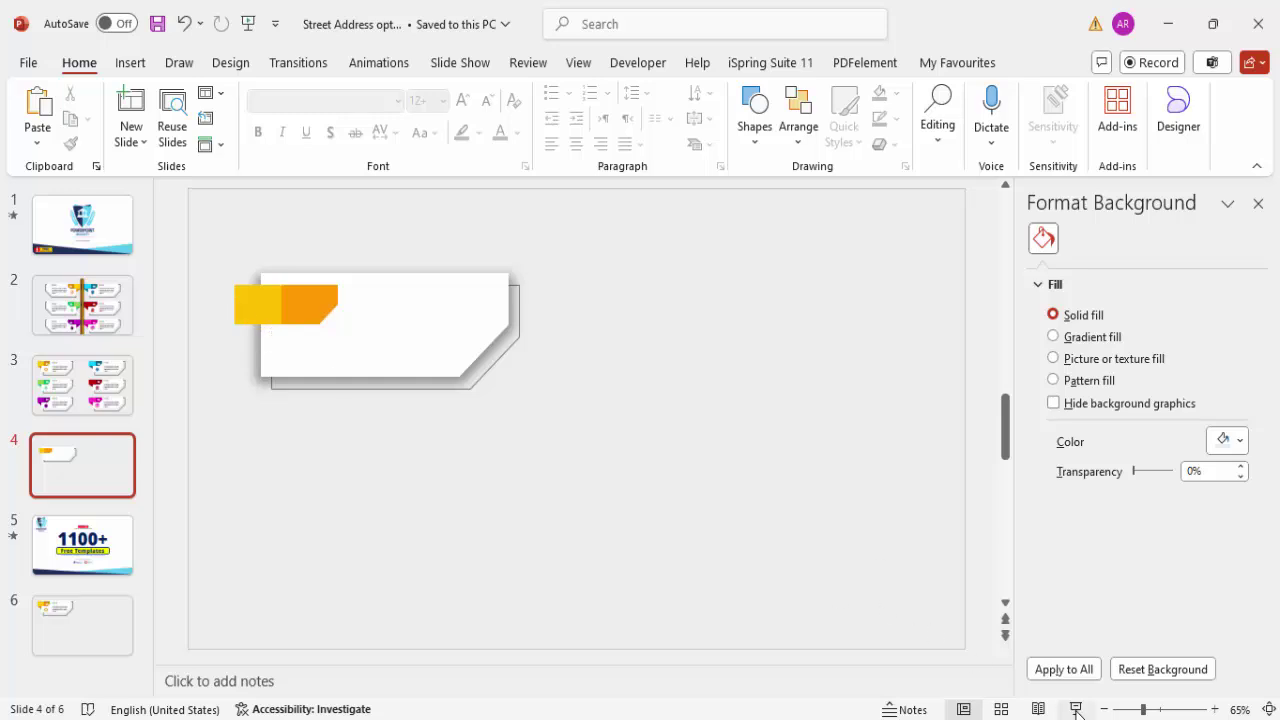
# Draw a right triangle about 0.45" wide and 0.28" high directly below the yellow tab, between its left end and the white panel's edge
pyautogui.click(1163, 709)
pyautogui.click(349, 654)
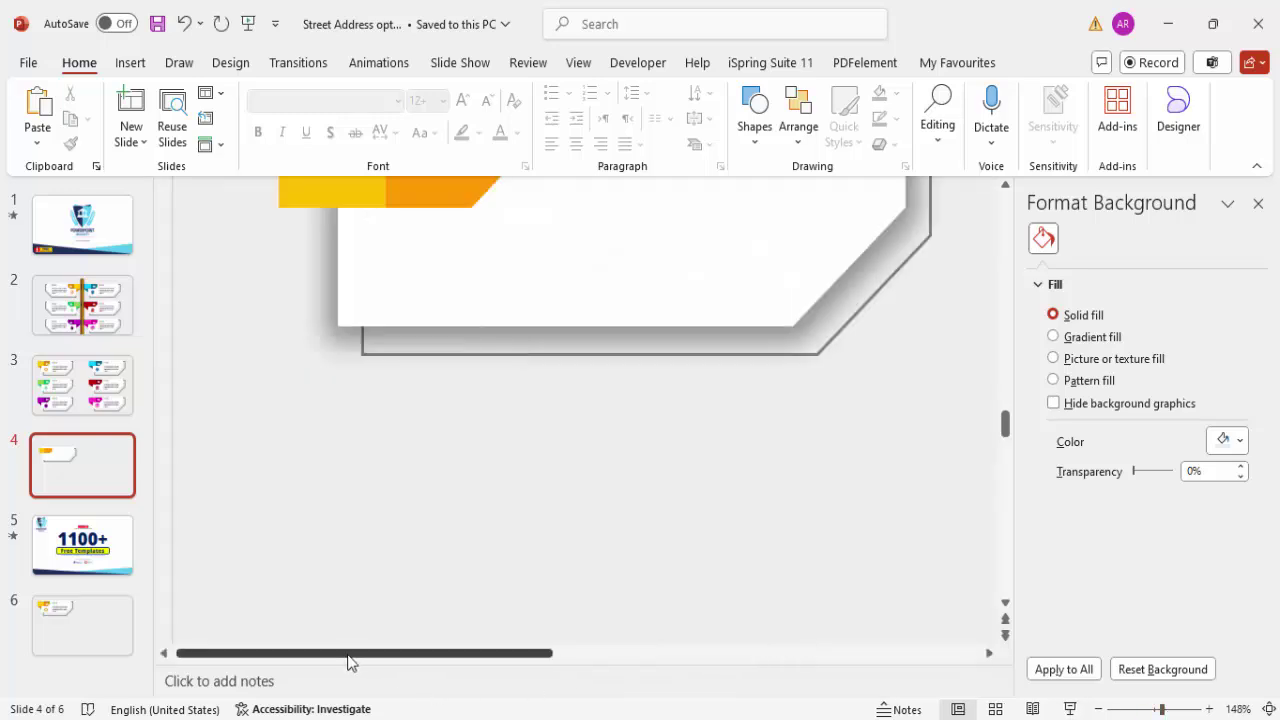
pyautogui.scroll(3, 349, 540)
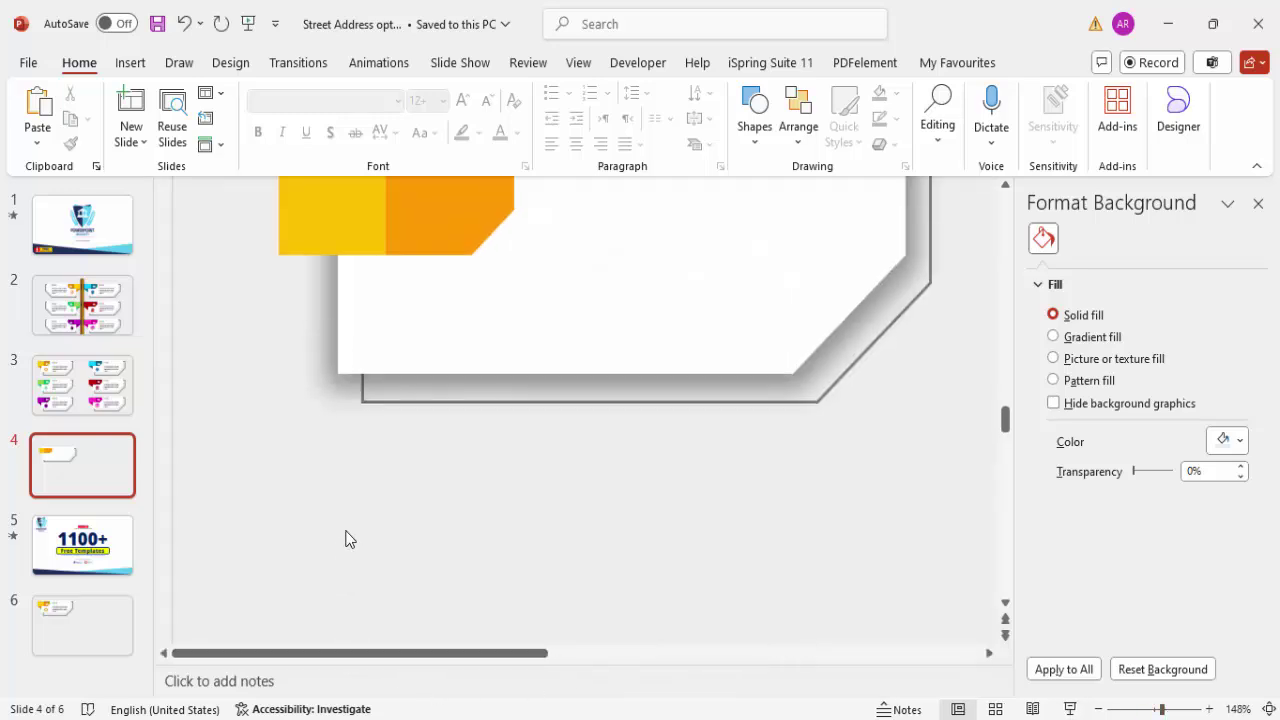
pyautogui.click(130, 62)
pyautogui.click(407, 145)
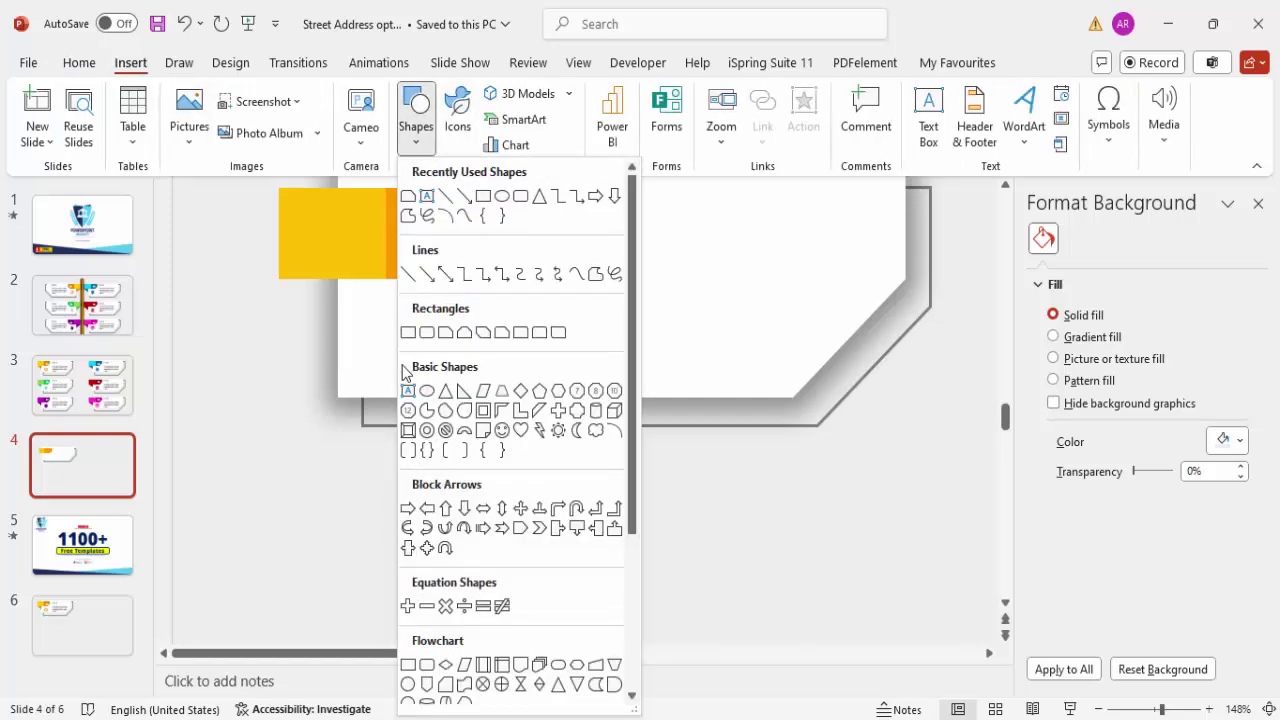
pyautogui.click(463, 391)
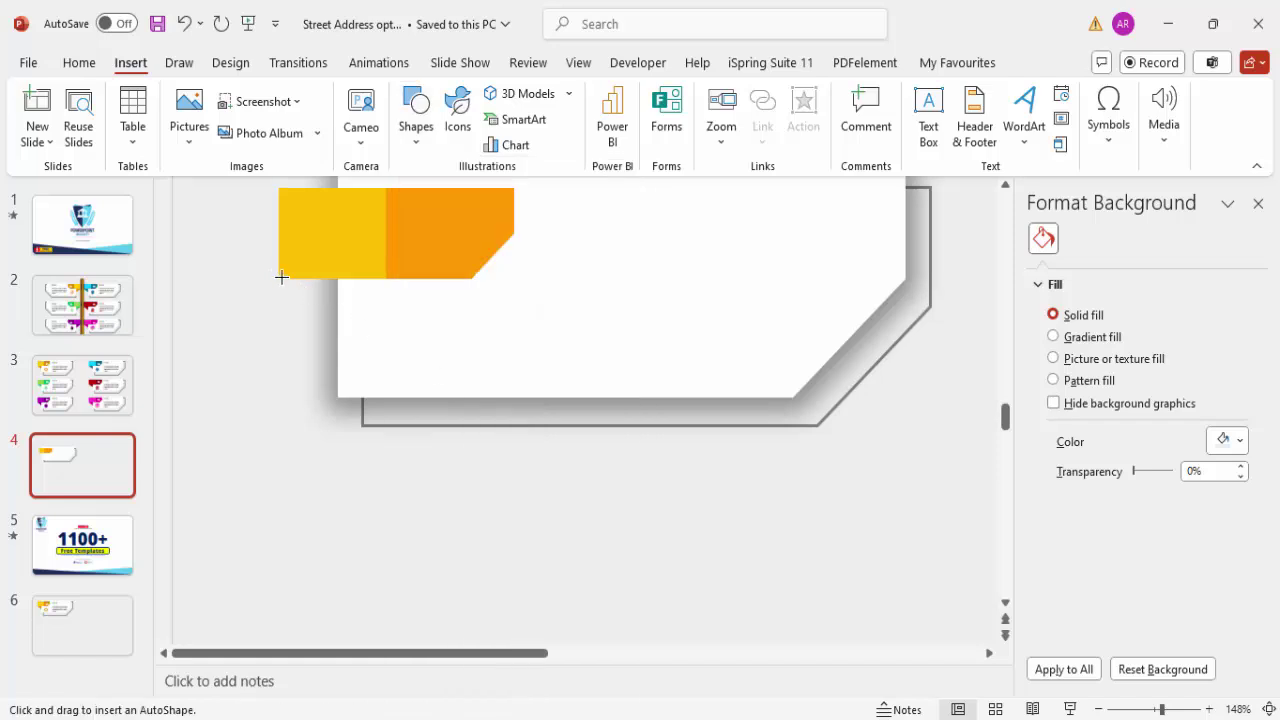
pyautogui.moveTo(279, 277)
pyautogui.mouseDown()
pyautogui.moveTo(329, 297)
pyautogui.moveTo(338, 318)
pyautogui.mouseUp()
# Remove the triangle's outline and fill it with the same orange as the tab's right part
pyautogui.click(515, 119)
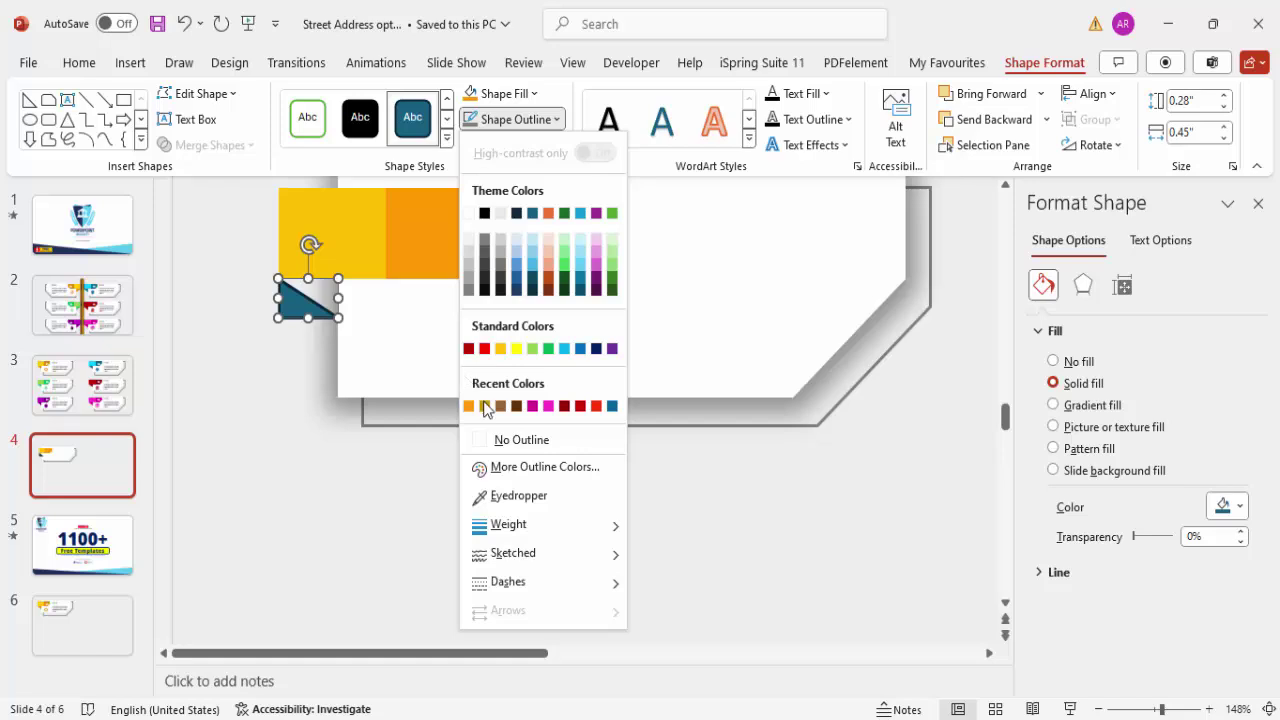
pyautogui.click(507, 440)
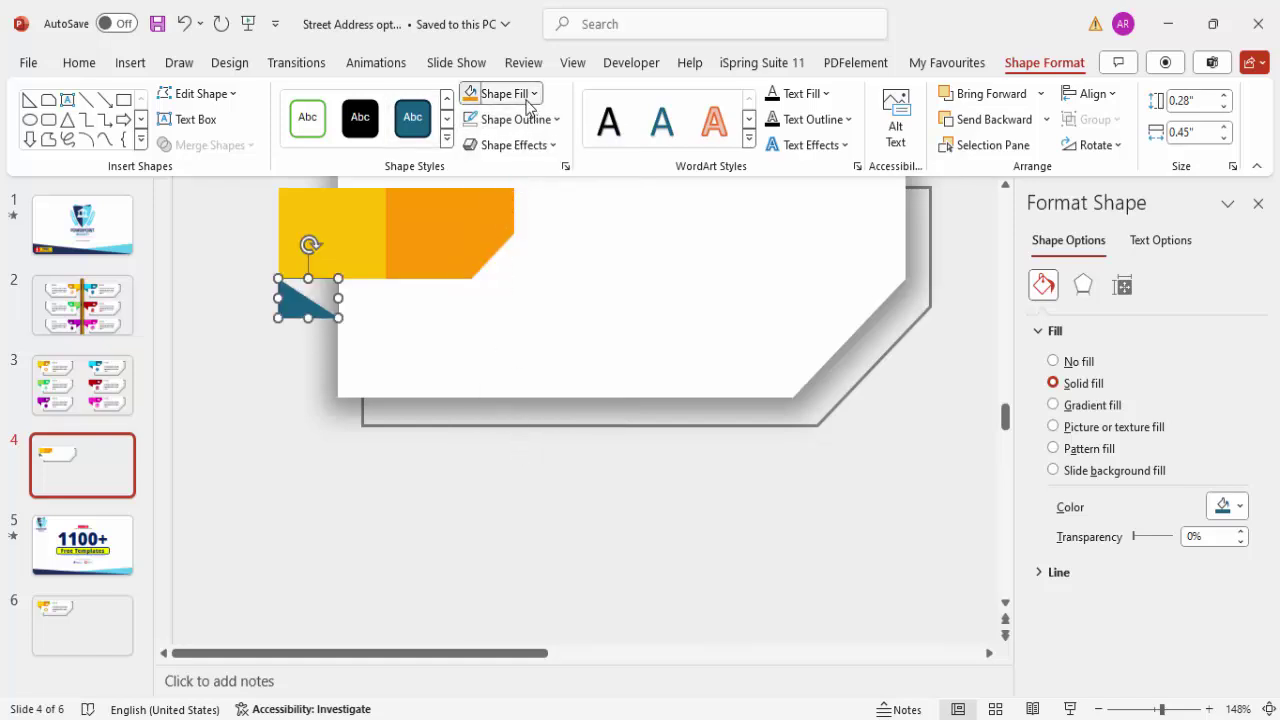
pyautogui.click(531, 93)
pyautogui.click(469, 380)
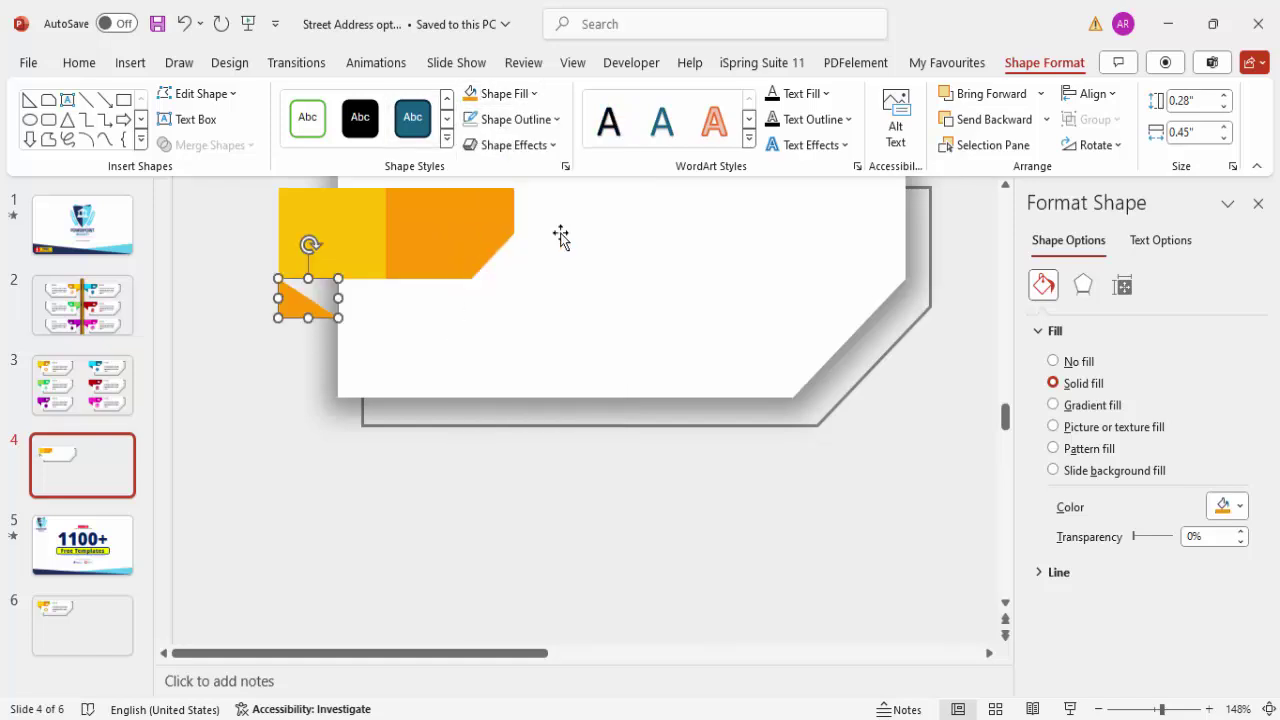
# Flip the orange triangle vertically and horizontally so it forms the tab's fold behind the panel
pyautogui.click(1088, 145)
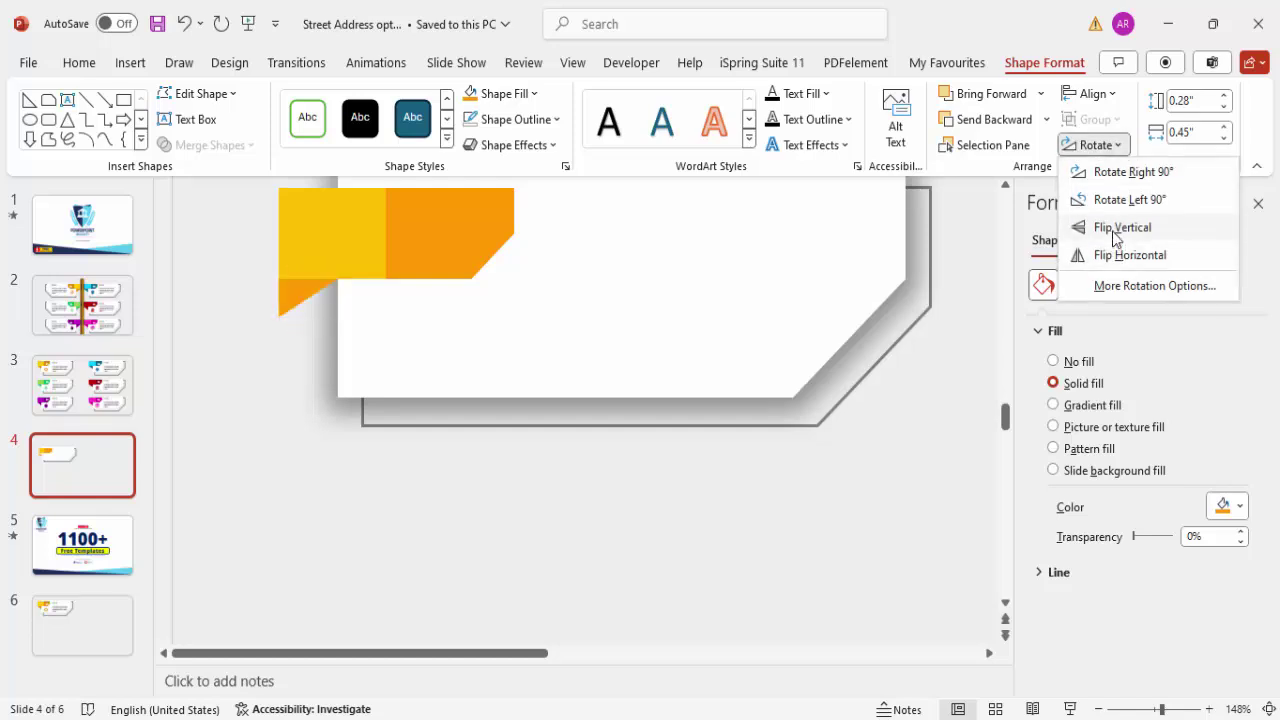
pyautogui.click(1112, 229)
pyautogui.click(1097, 148)
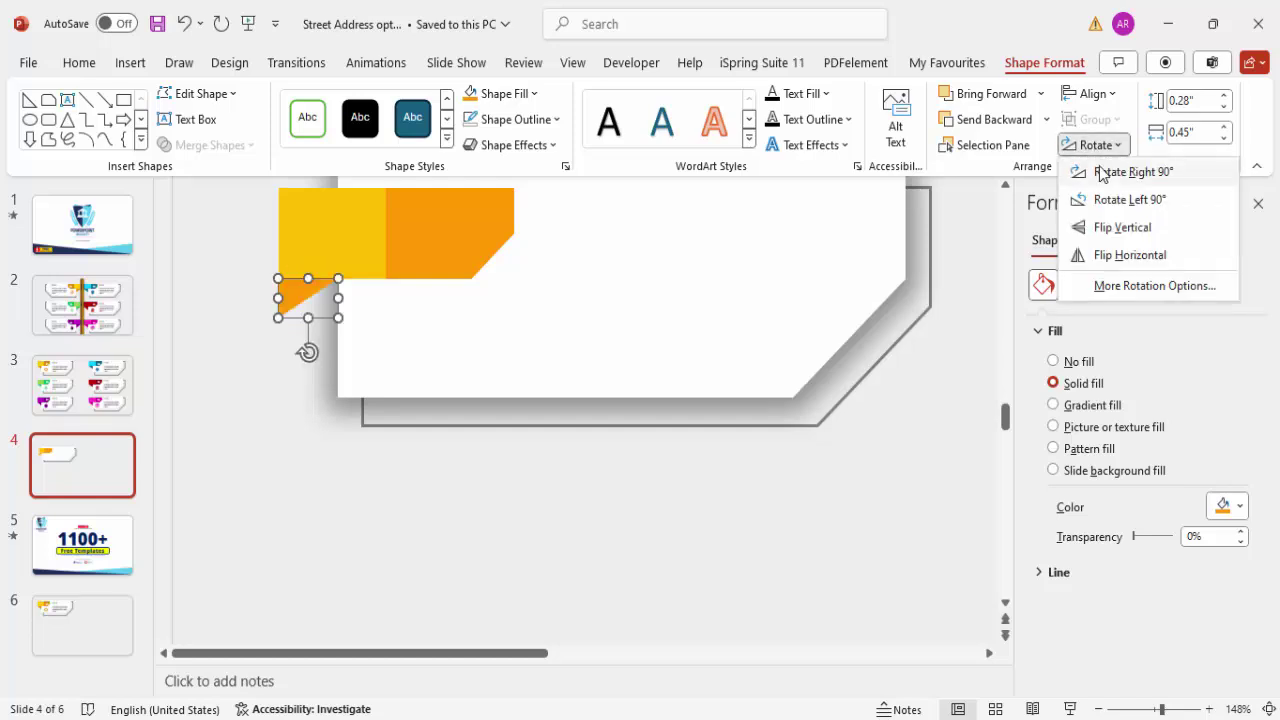
pyautogui.click(1122, 257)
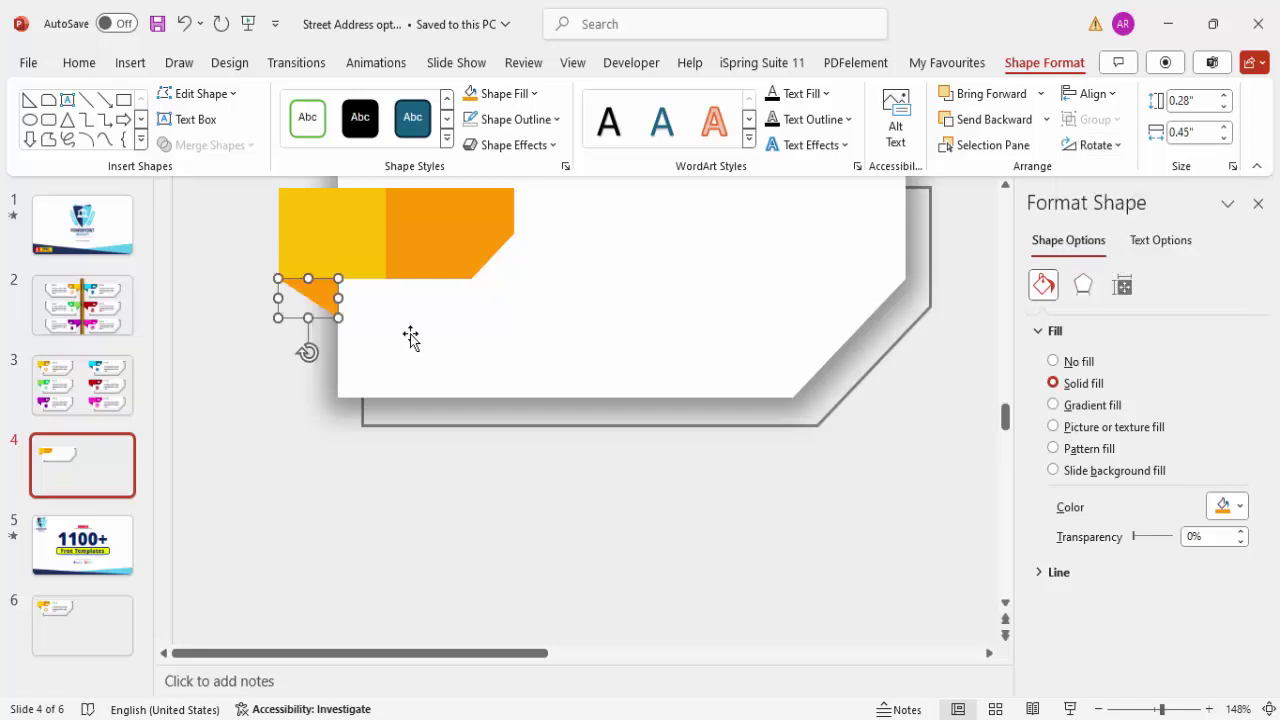
pyautogui.moveTo(338, 300); pyautogui.dragTo(280, 298)
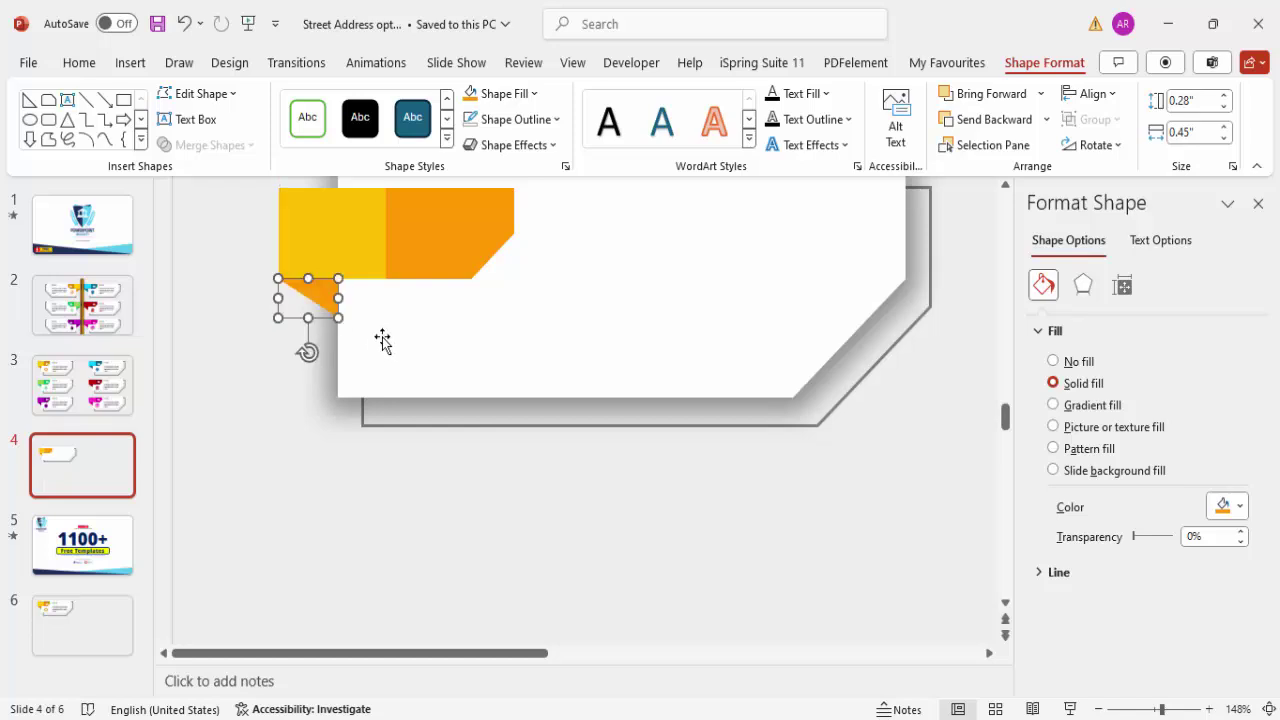
pyautogui.click(1268, 709)
pyautogui.click(492, 505)
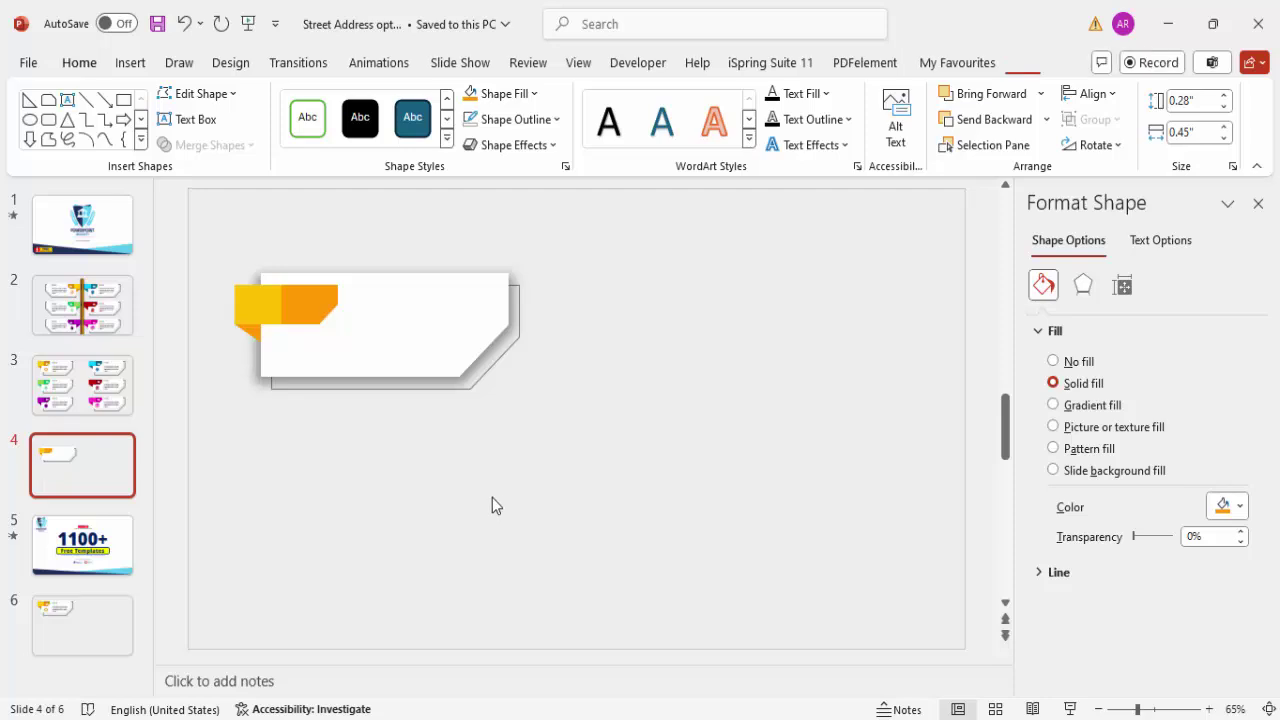
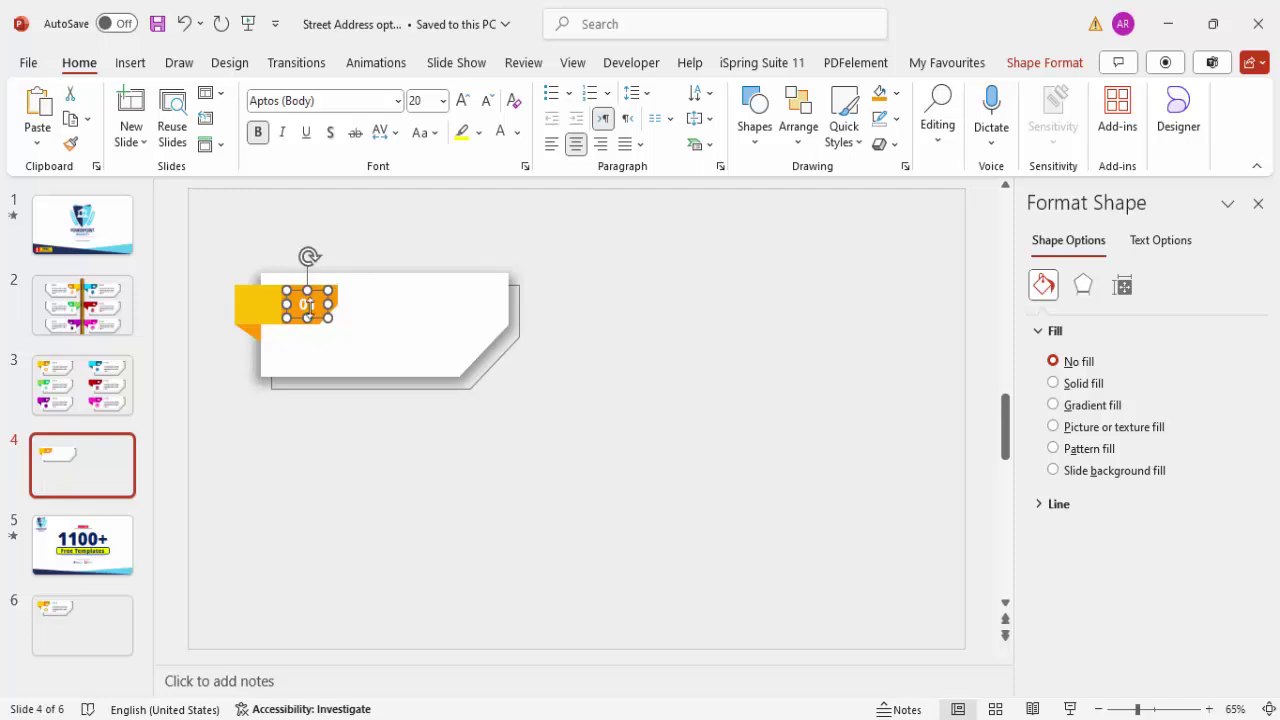
# Insert the solid ringing alarm clock icon from the stock icon library
pyautogui.click(136, 64)
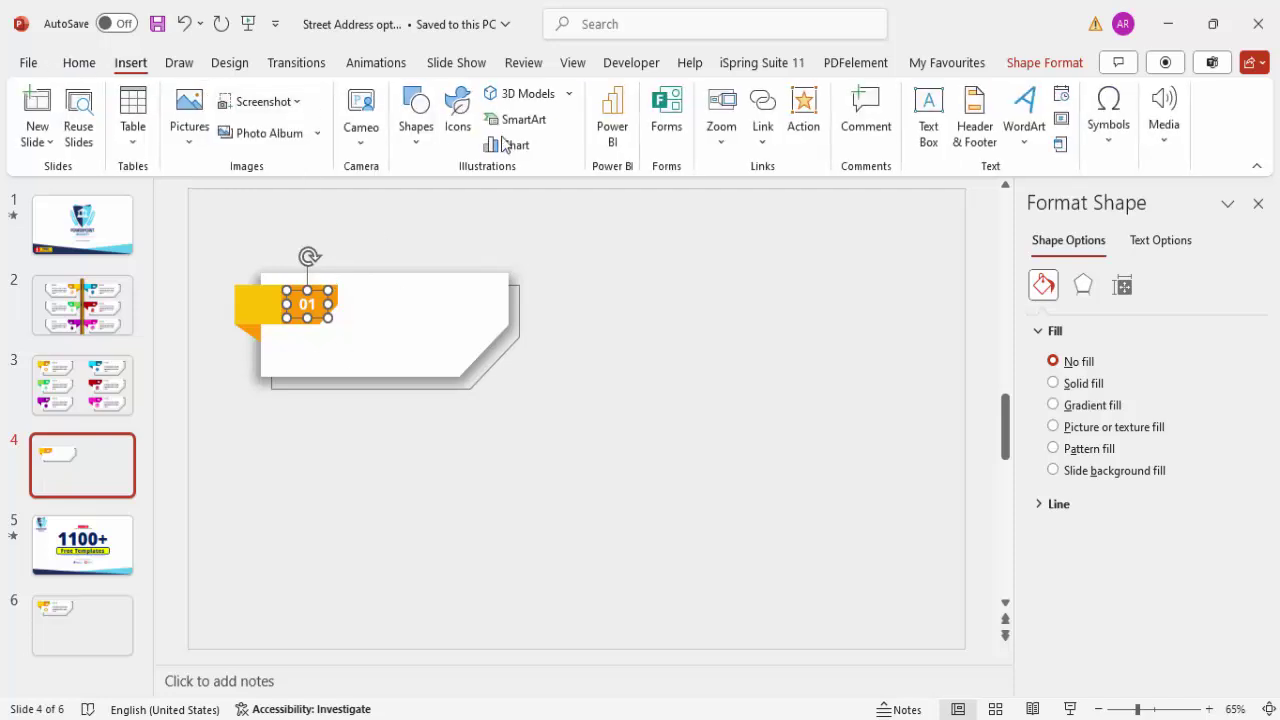
pyautogui.click(457, 112)
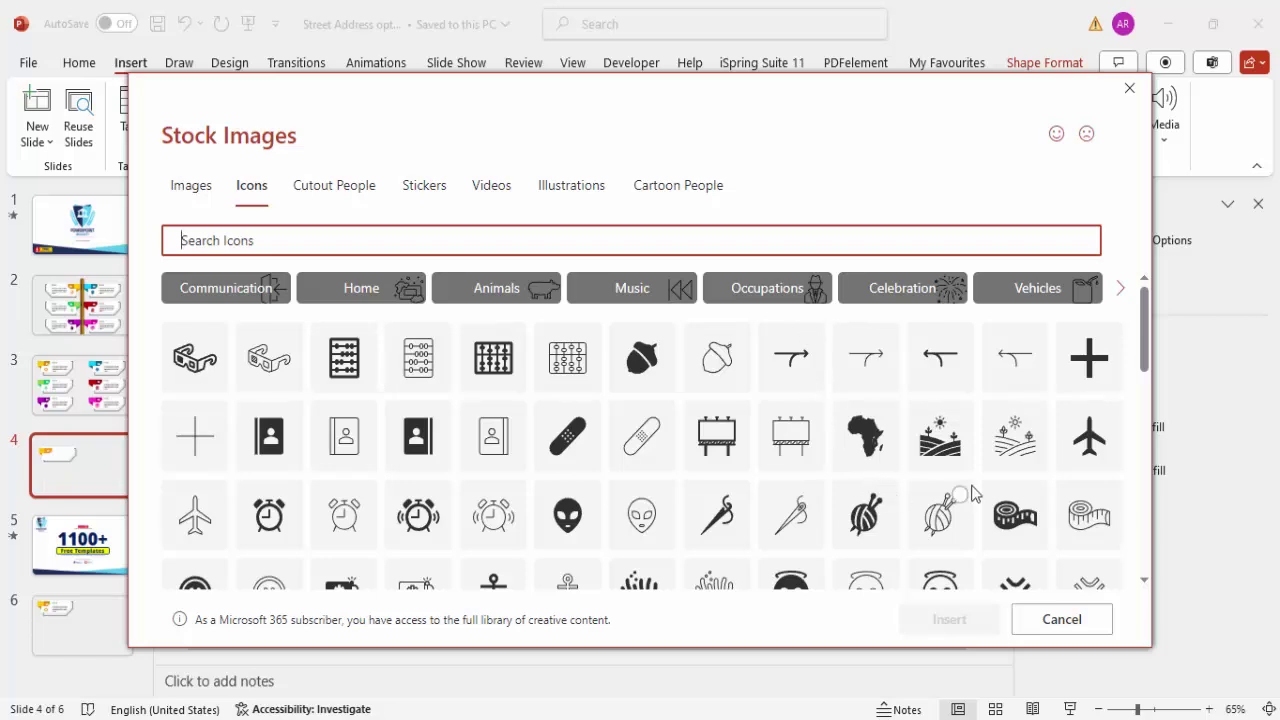
pyautogui.scroll(-1, 795, 462)
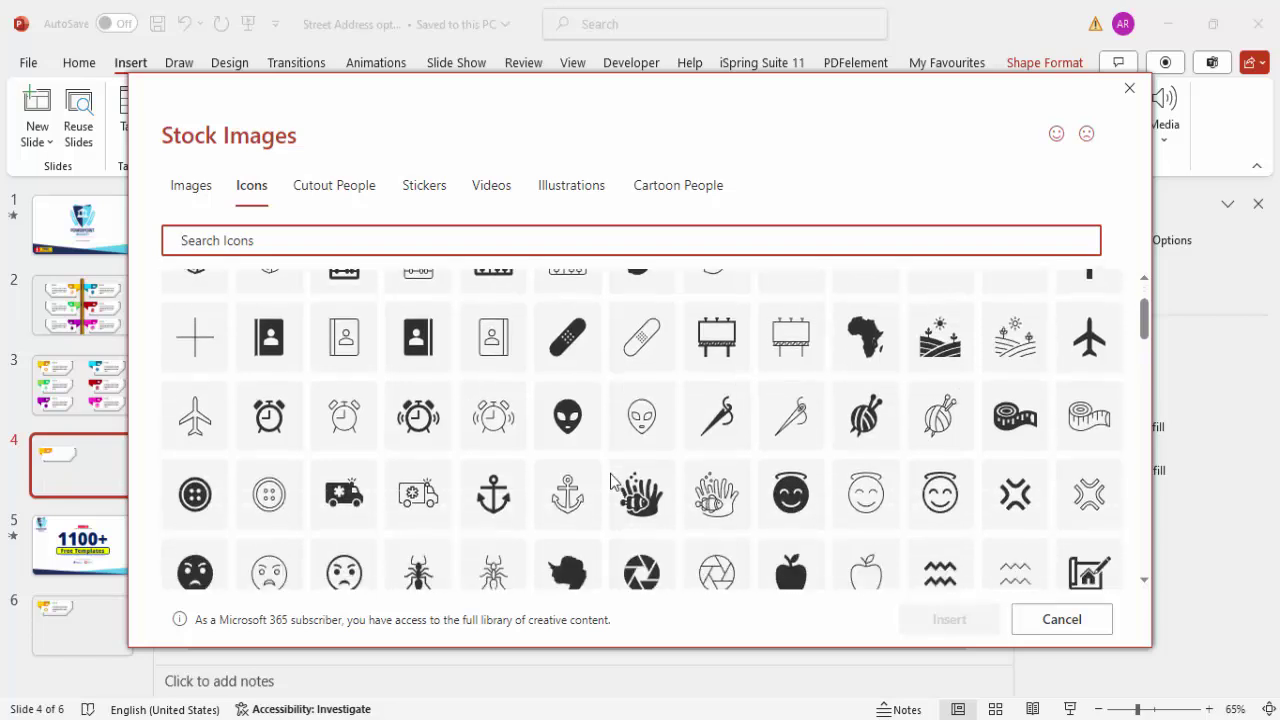
pyautogui.click(410, 428)
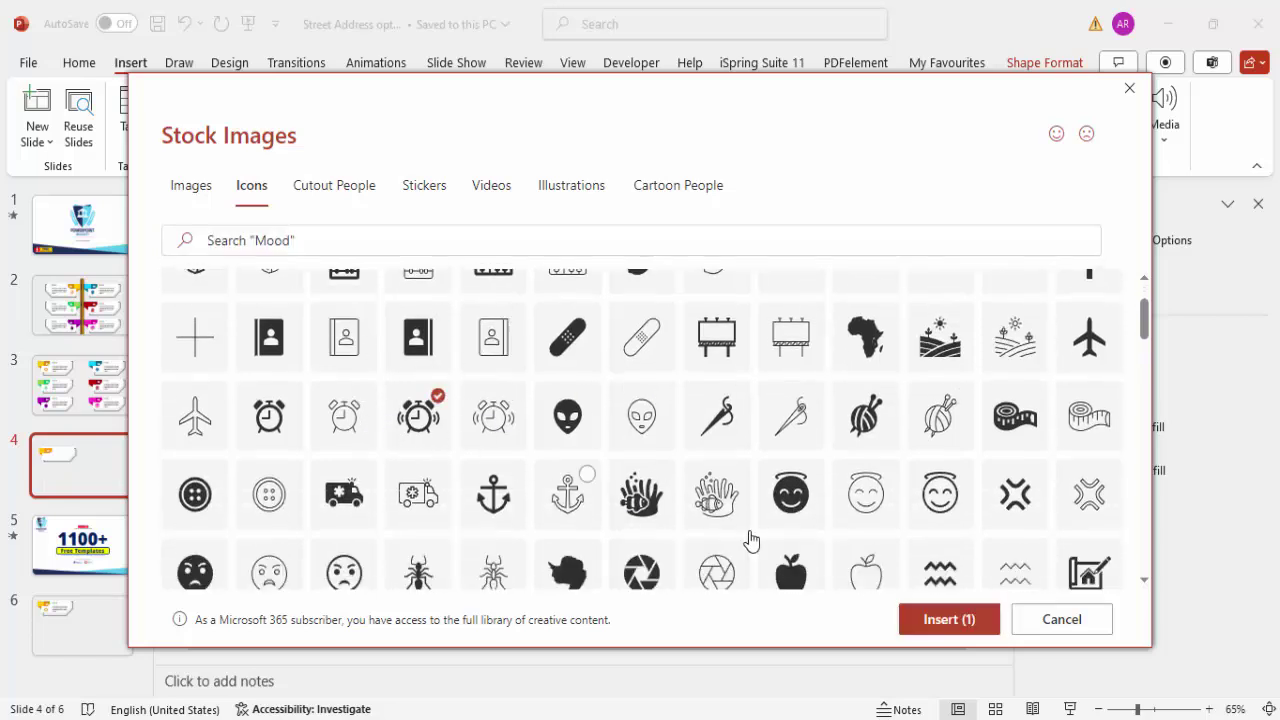
pyautogui.click(905, 620)
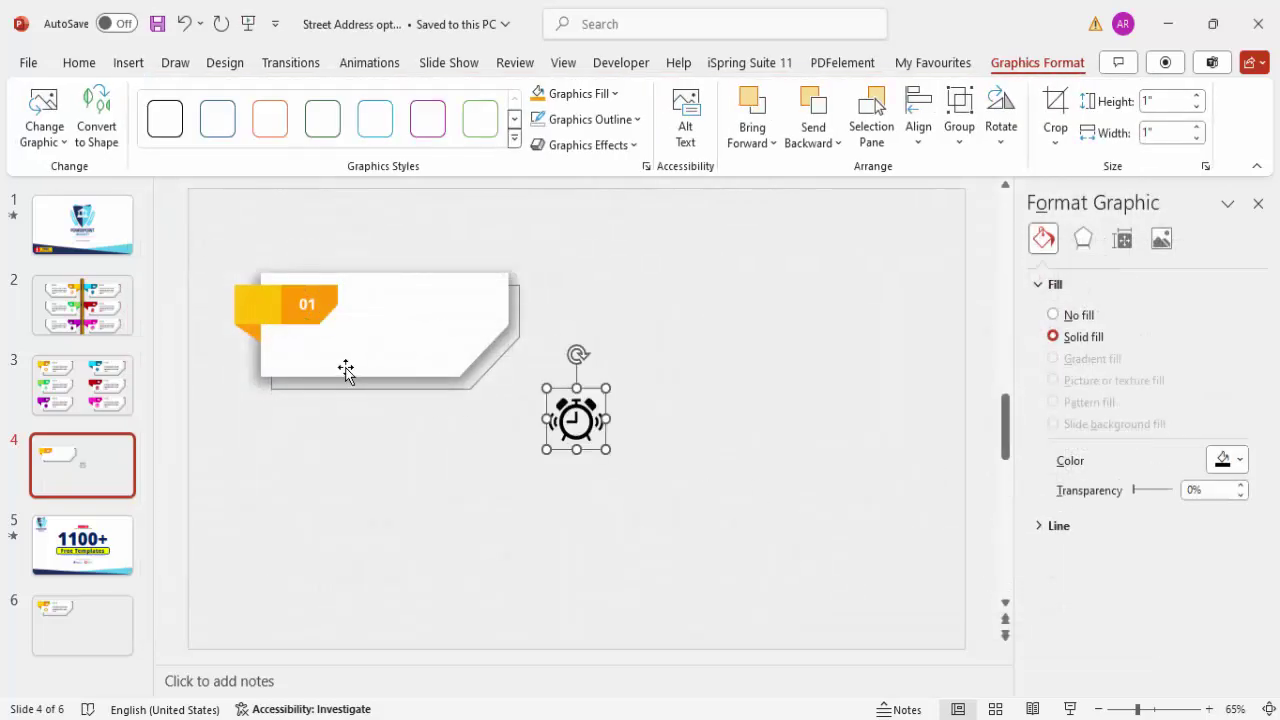
# Set the alarm clock icon's height to 0.6" and place it on the white panel below the number 01
pyautogui.click(1160, 100)
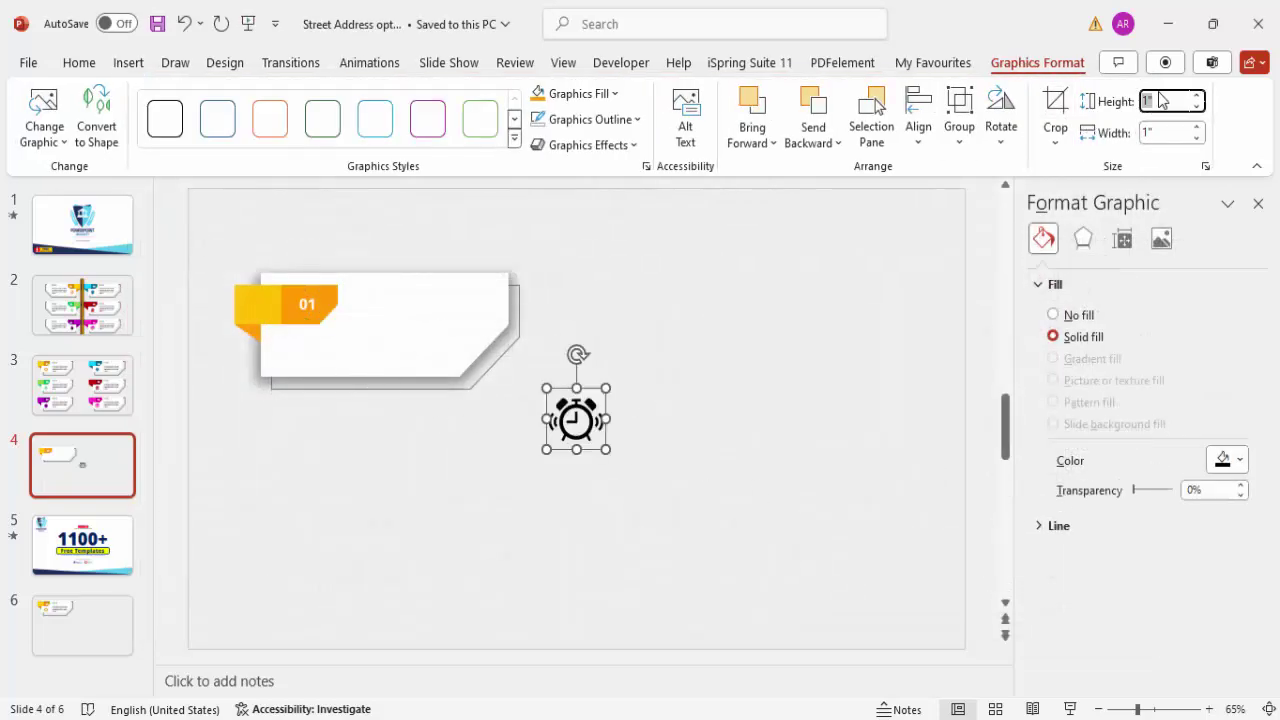
pyautogui.write('0.6')
pyautogui.press('Return')
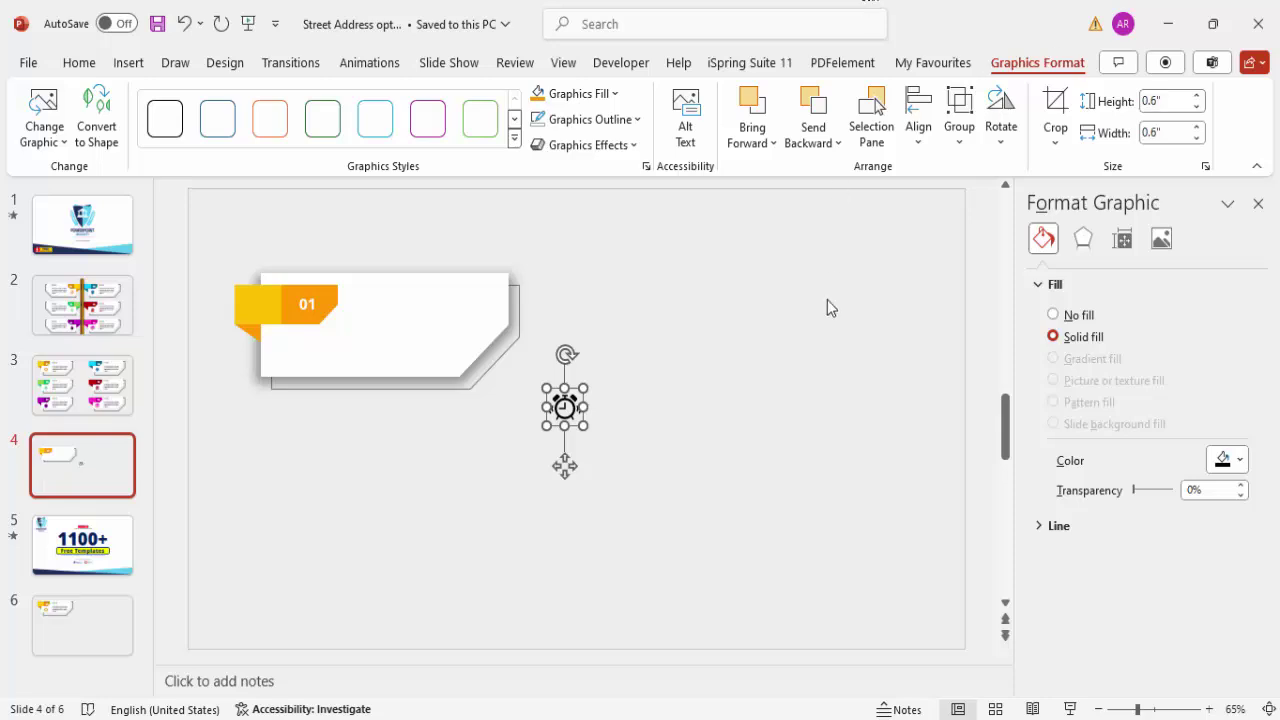
pyautogui.moveTo(566, 460); pyautogui.dragTo(298, 407)
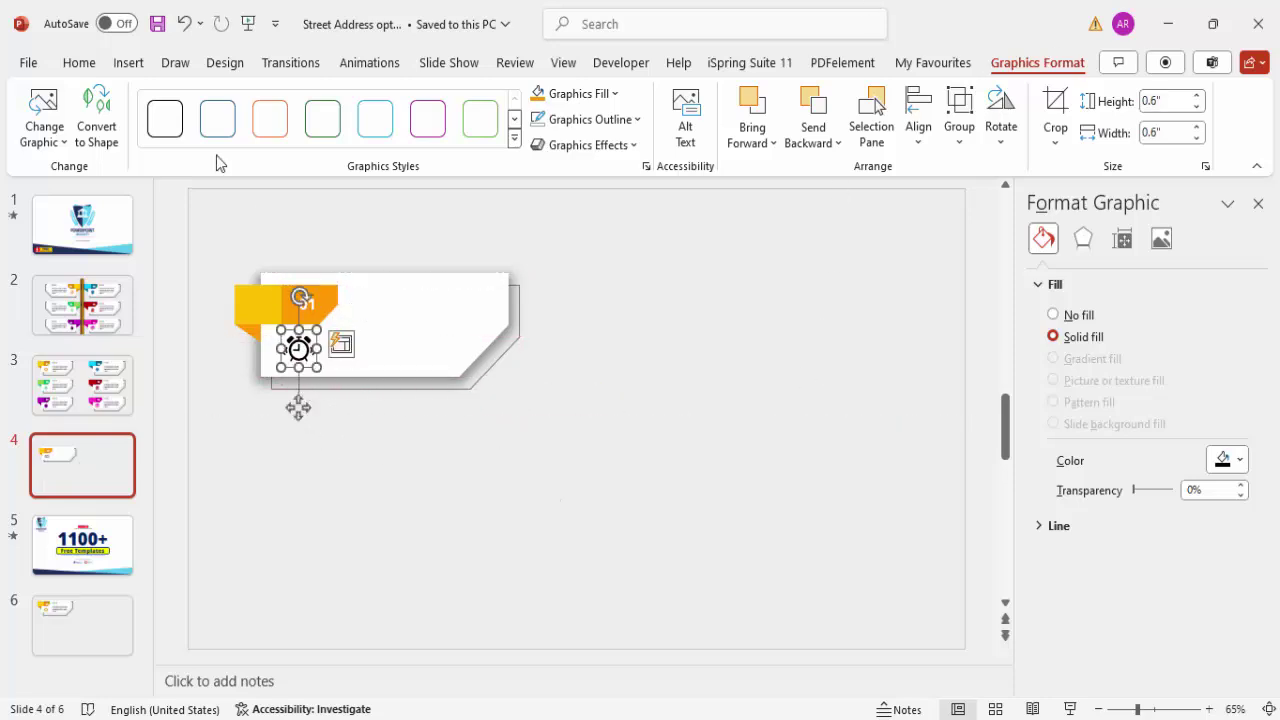
# Add a text box reading "TITLE" on the white panel beside the orange 01 tab
pyautogui.click(124, 60)
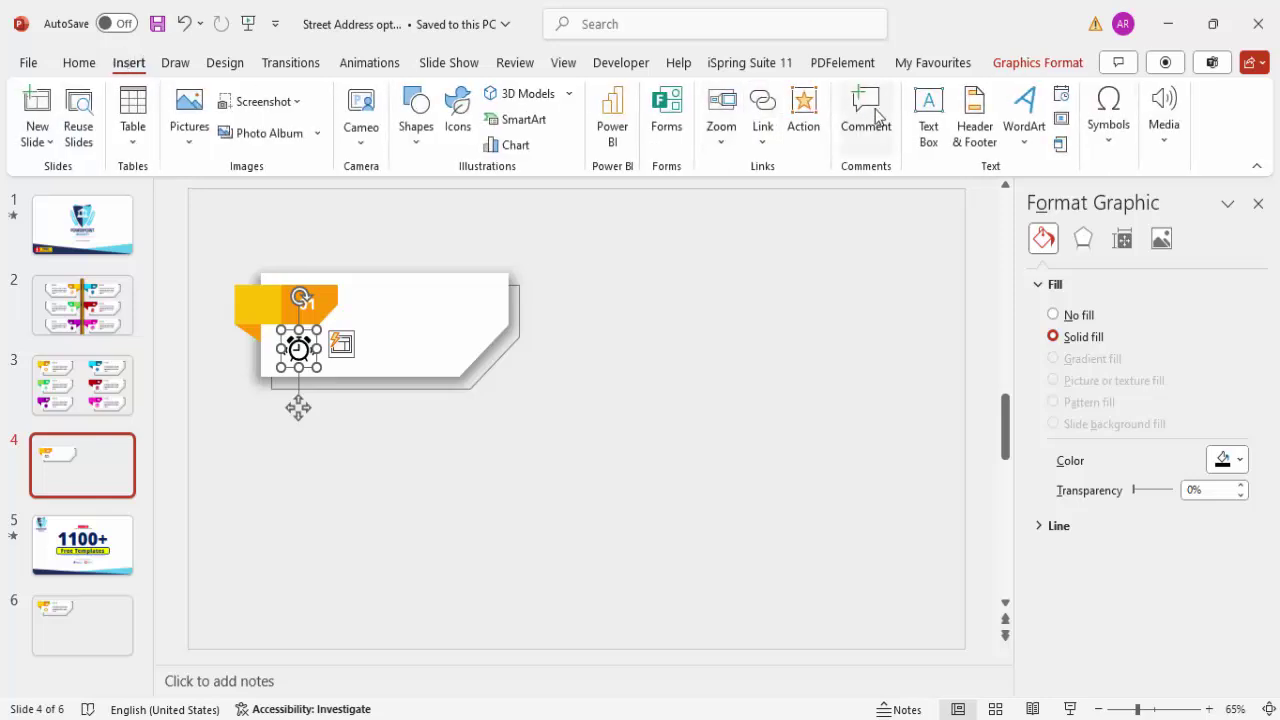
pyautogui.click(927, 108)
pyautogui.moveTo(356, 291); pyautogui.dragTo(524, 316)
pyautogui.write('TITL')
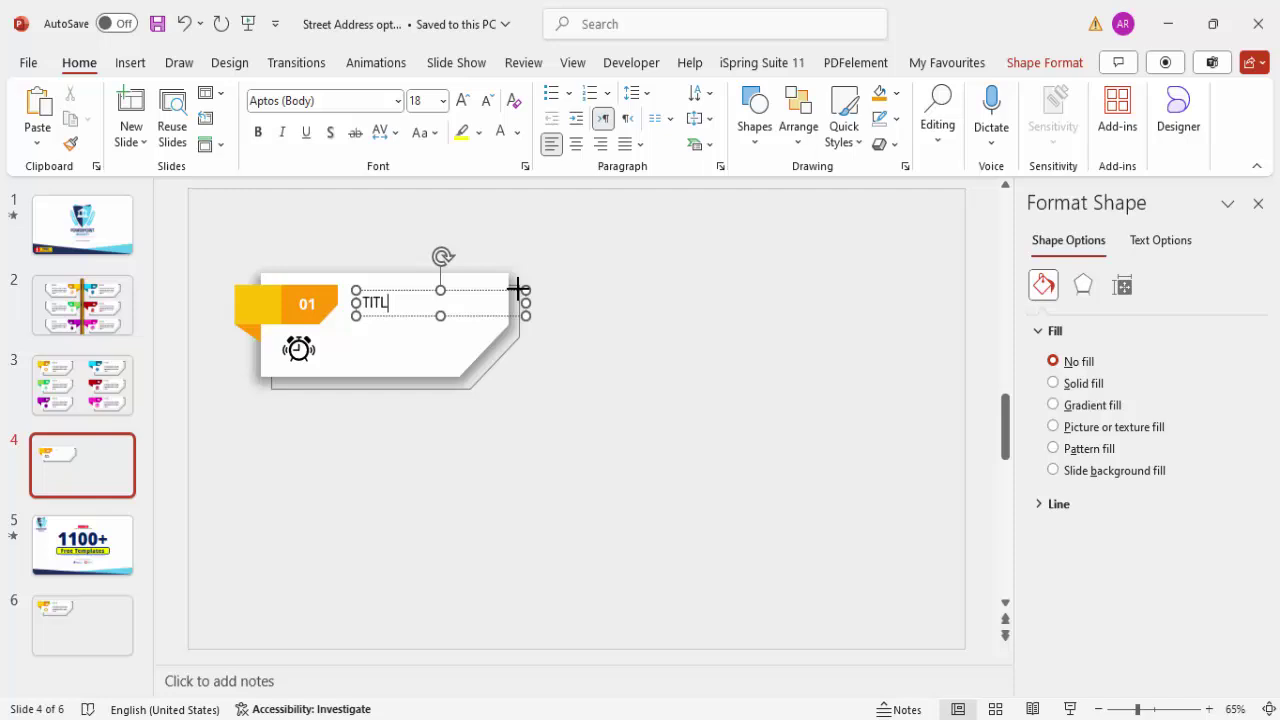
pyautogui.write('E')
# Set the TITLE text's font to Open Sans Extrabold and move its box up against the 01 tab
pyautogui.click(428, 290)
pyautogui.click(343, 101)
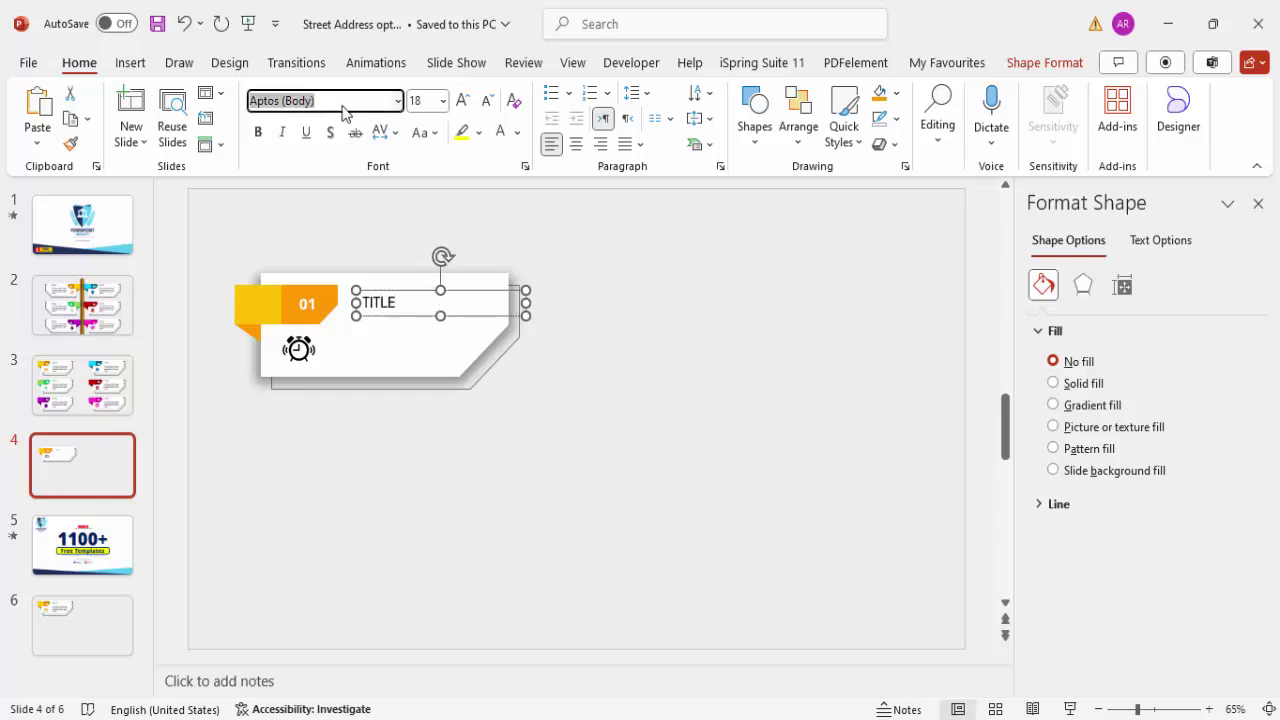
pyautogui.write('Open Sans Extrabold')
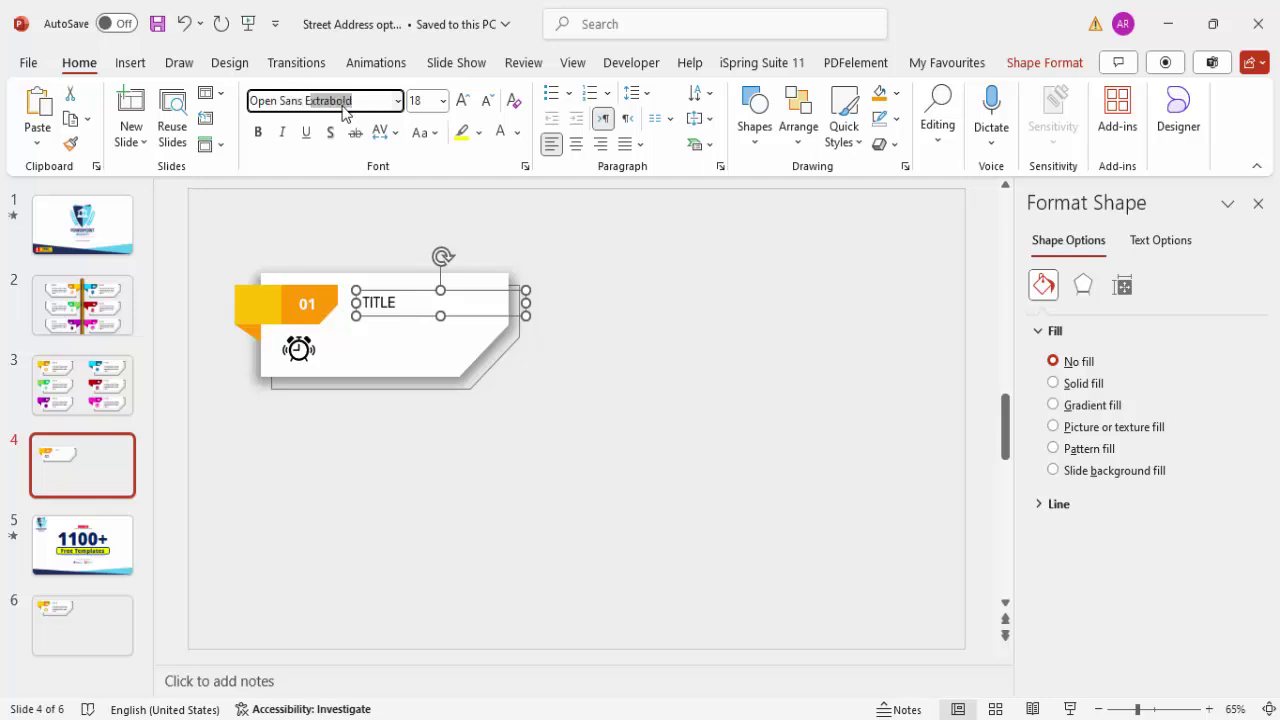
pyautogui.press('Return')
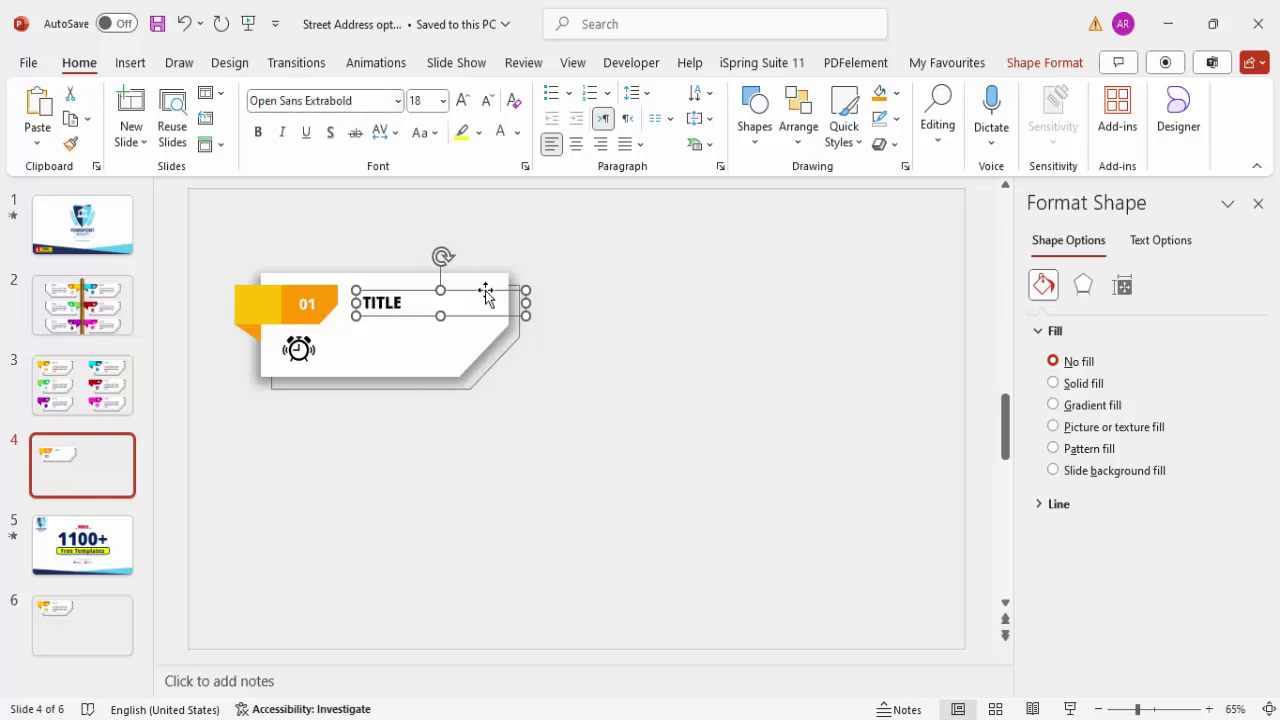
pyautogui.moveTo(488, 294); pyautogui.dragTo(471, 286)
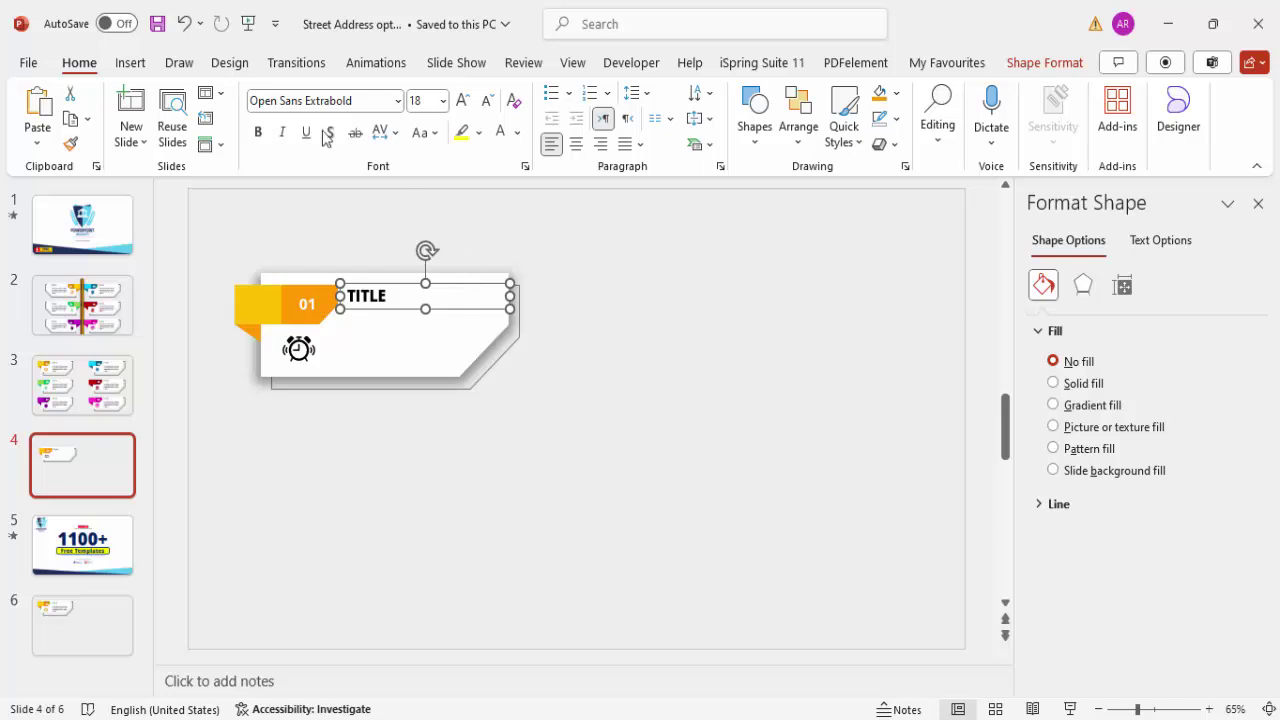
# Add a text box below TITLE and fill it with one paragraph of placeholder text using =lorem(1)
pyautogui.click(130, 62)
pyautogui.click(927, 112)
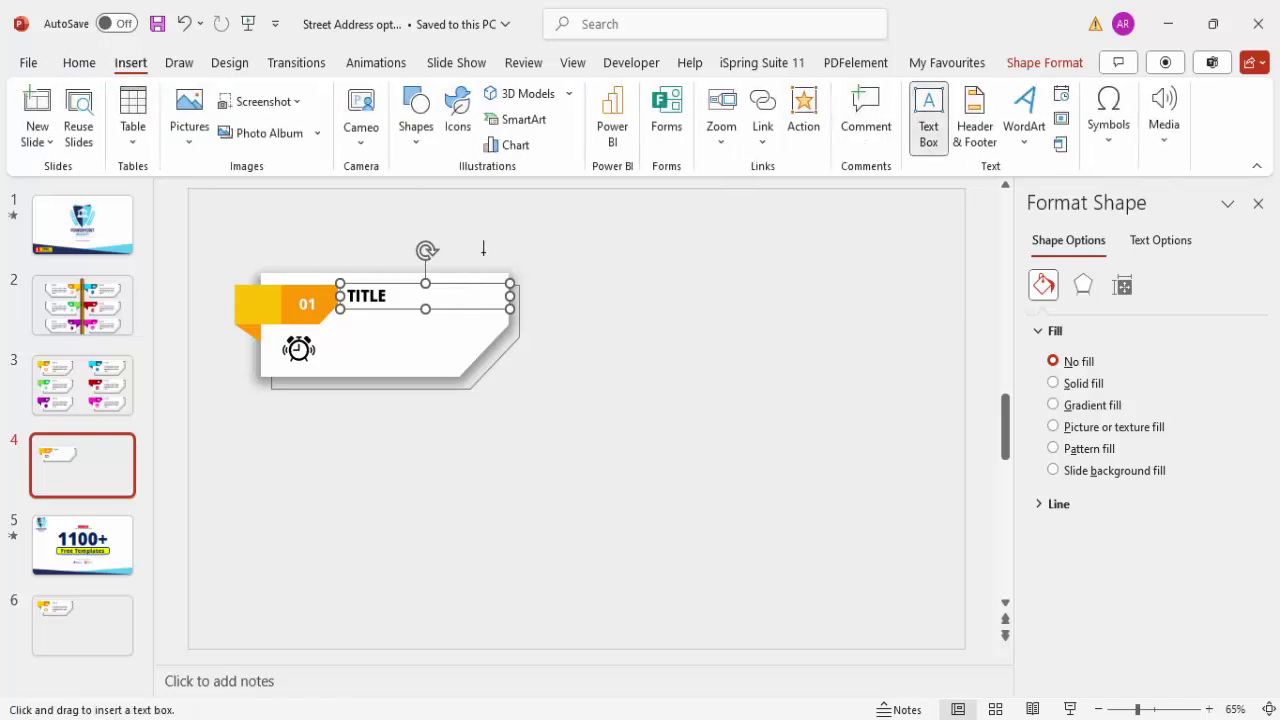
pyautogui.moveTo(354, 318)
pyautogui.mouseDown()
pyautogui.moveTo(397, 354)
pyautogui.moveTo(511, 391)
pyautogui.mouseUp()
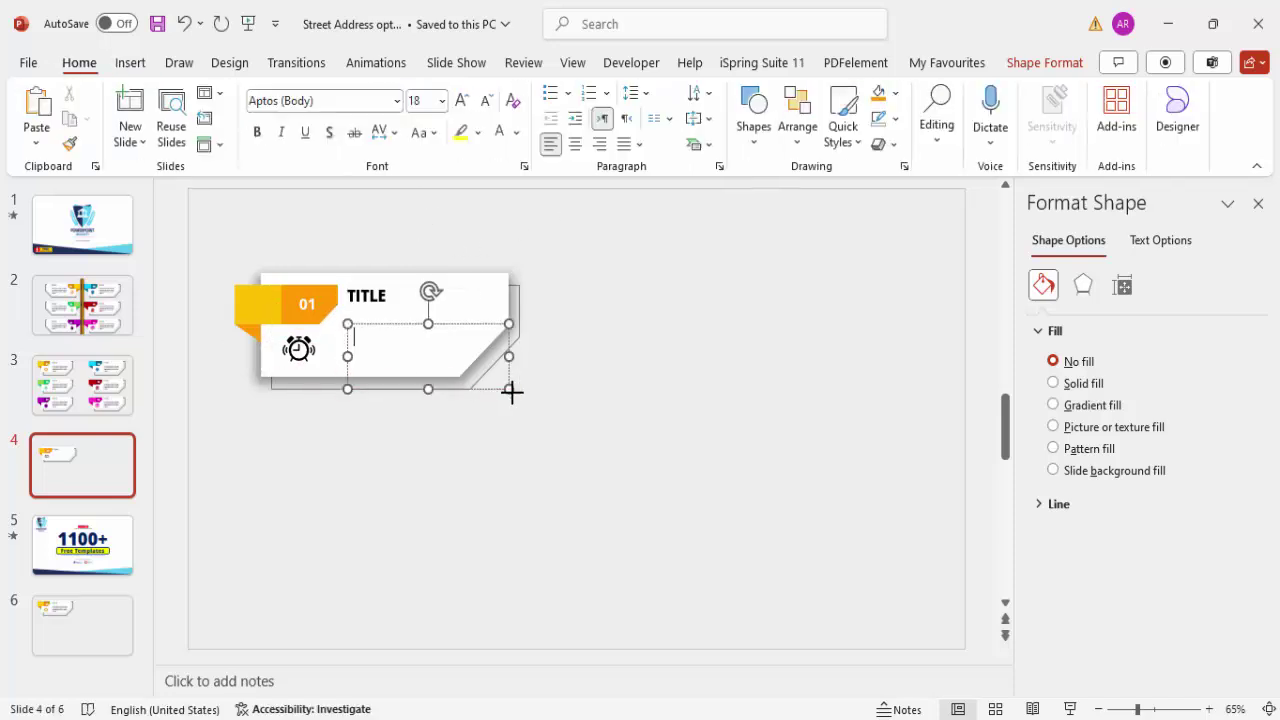
pyautogui.write('=lorem()')
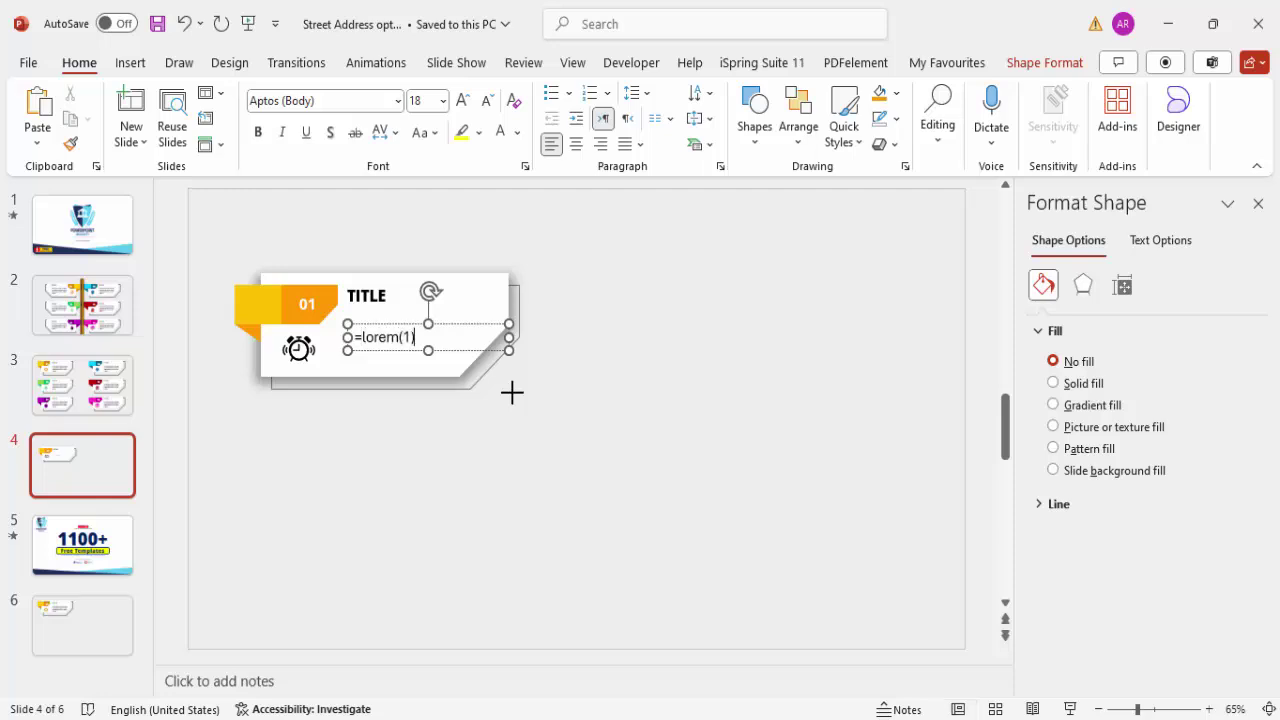
pyautogui.press('Return')
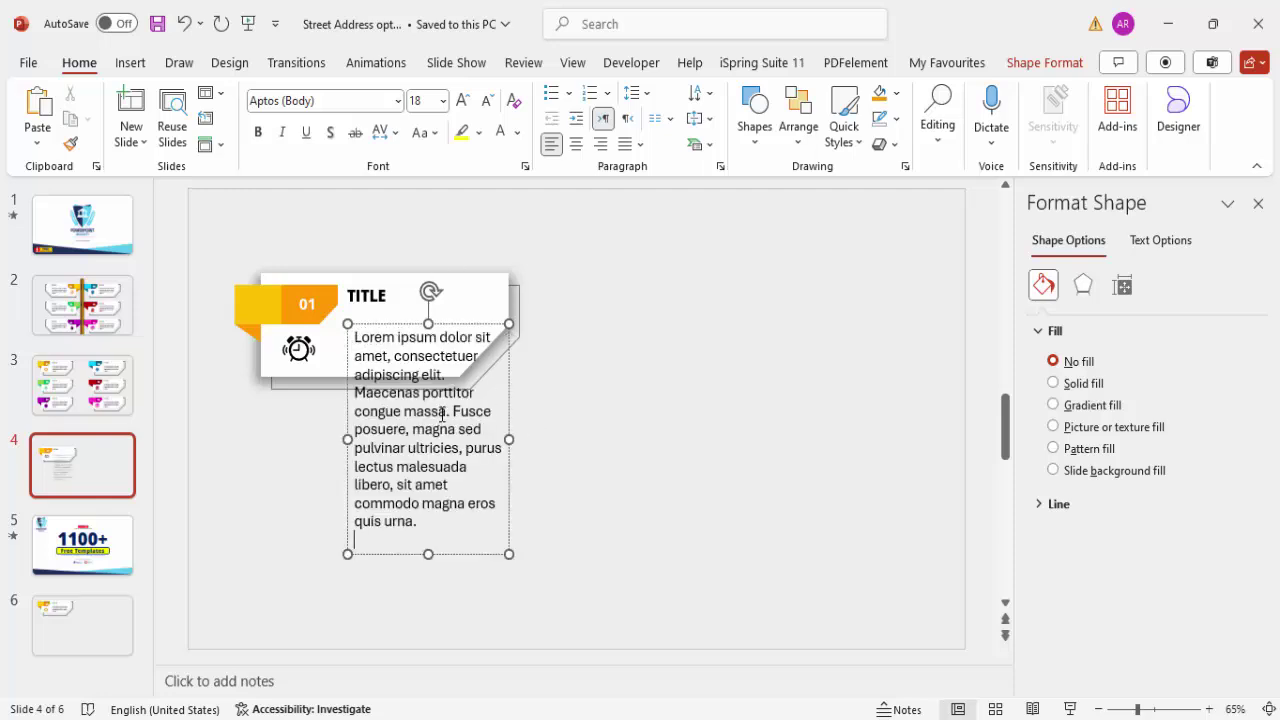